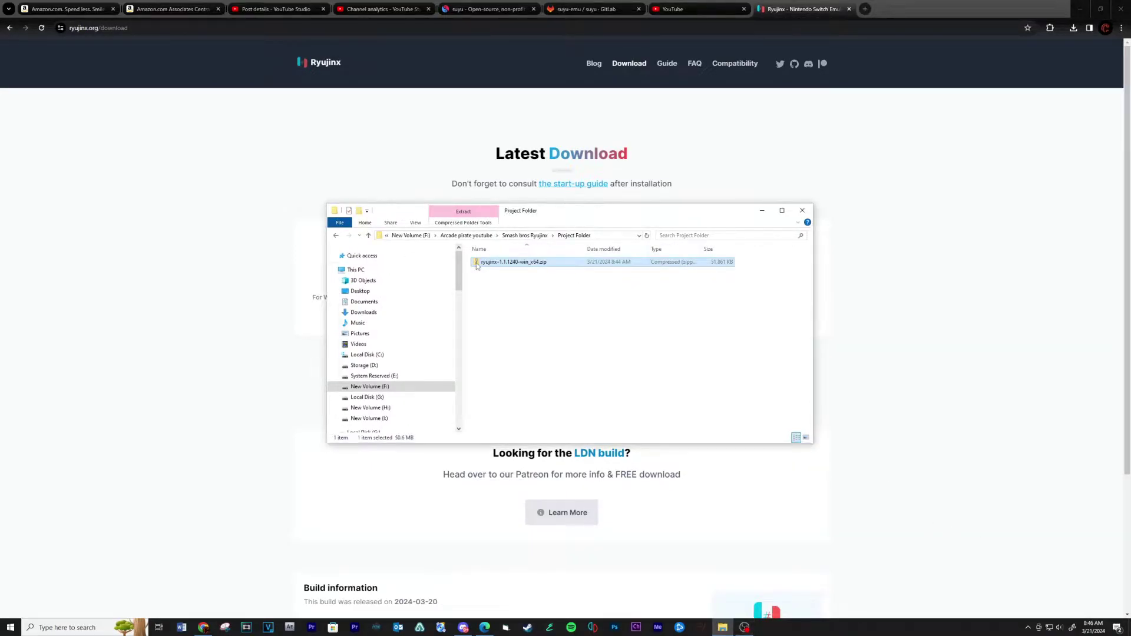
- Extract ryujinx-1.1.1240-win_x64.zip into the project folder and launch Ryujinx.exe from the extracted publish folder
{"action": "right_click", "coordinate": [479, 265]}
{"action": "mouse_move", "coordinate": [463, 314]}
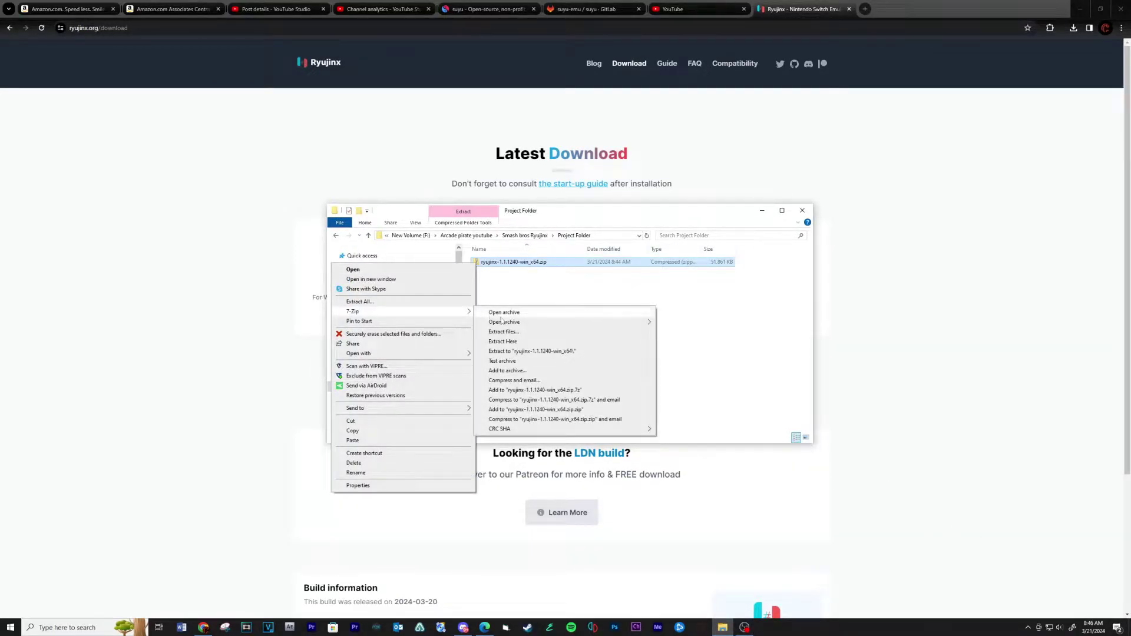
{"action": "left_click", "coordinate": [497, 340]}
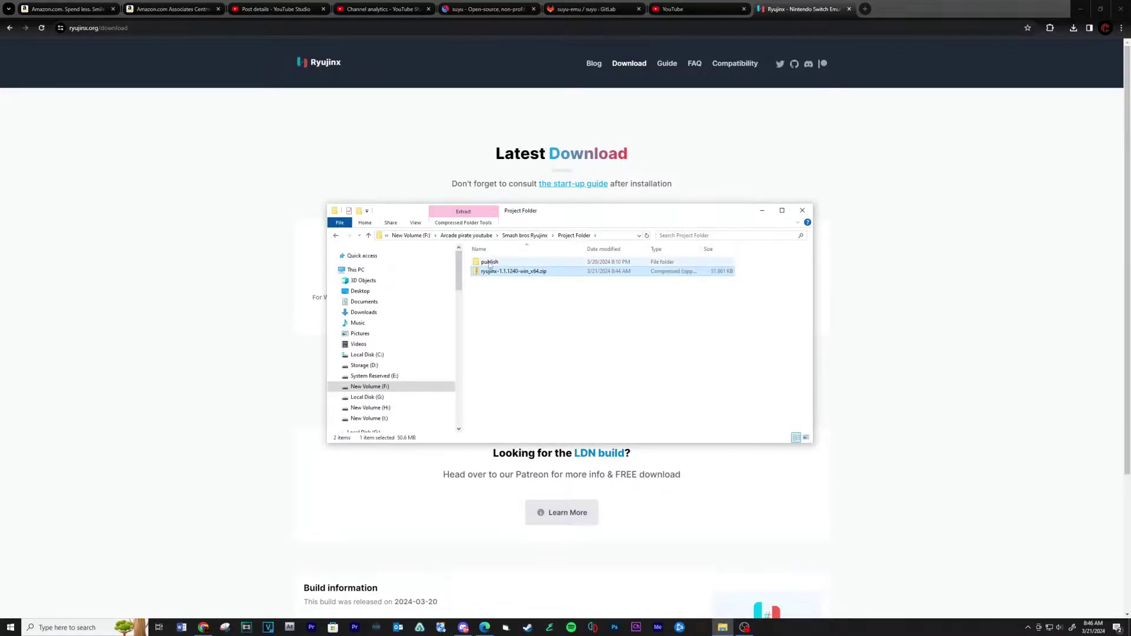
{"action": "left_click", "coordinate": [488, 264]}
{"action": "double_click", "coordinate": [489, 263]}
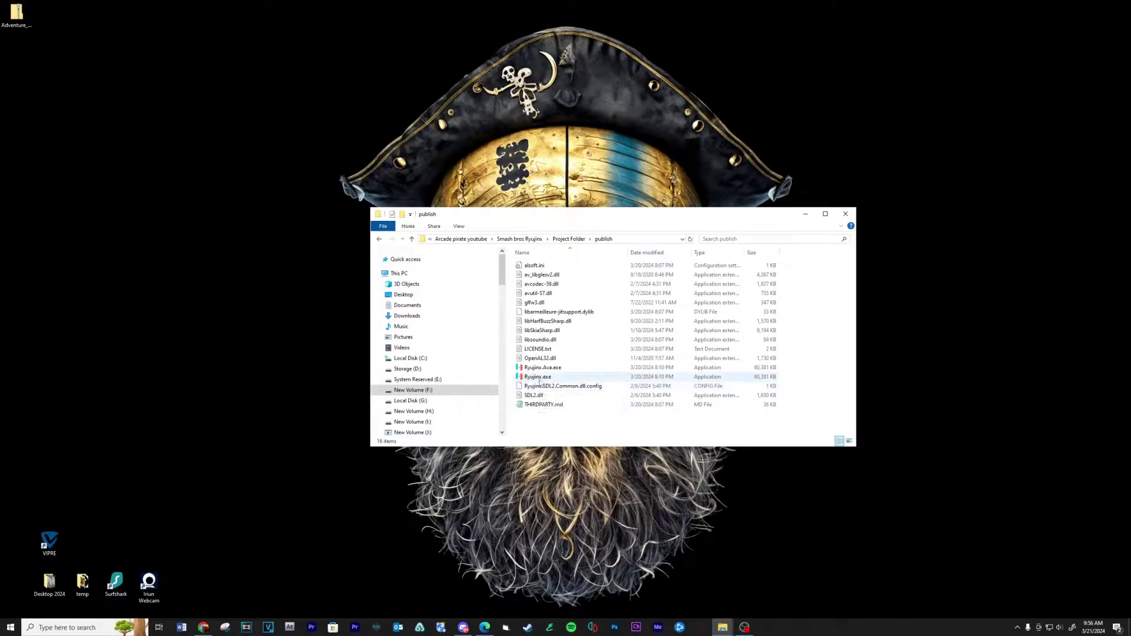
{"action": "double_click", "coordinate": [539, 377]}
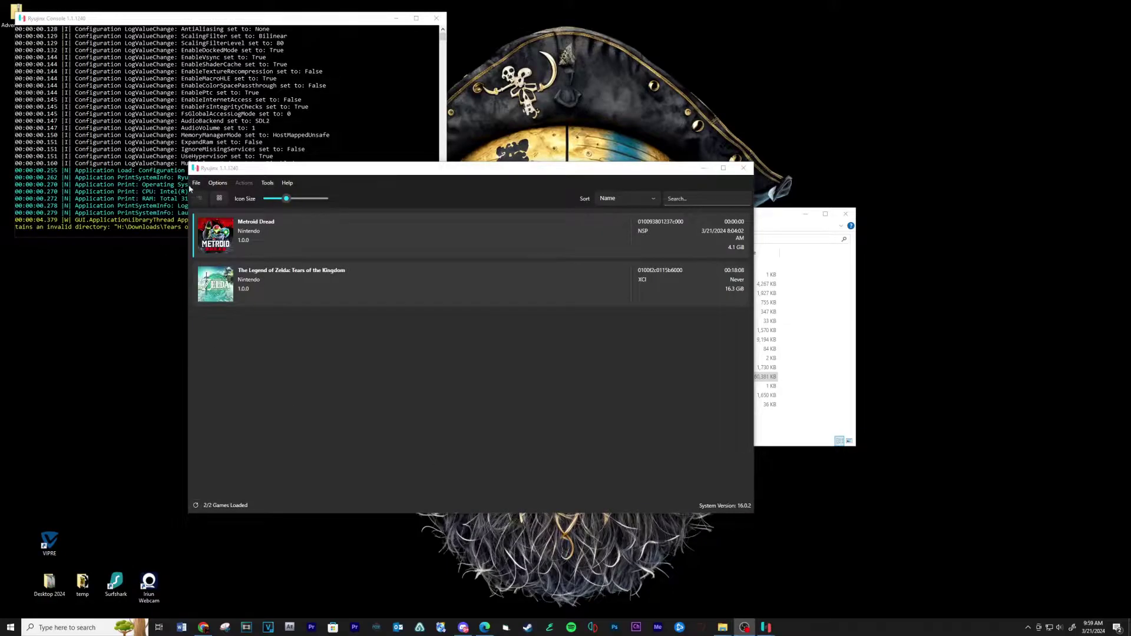
- Copy prod.keys and title.keys into the system folder of the Ryujinx data directory, and close that folder
{"action": "left_click", "coordinate": [196, 183]}
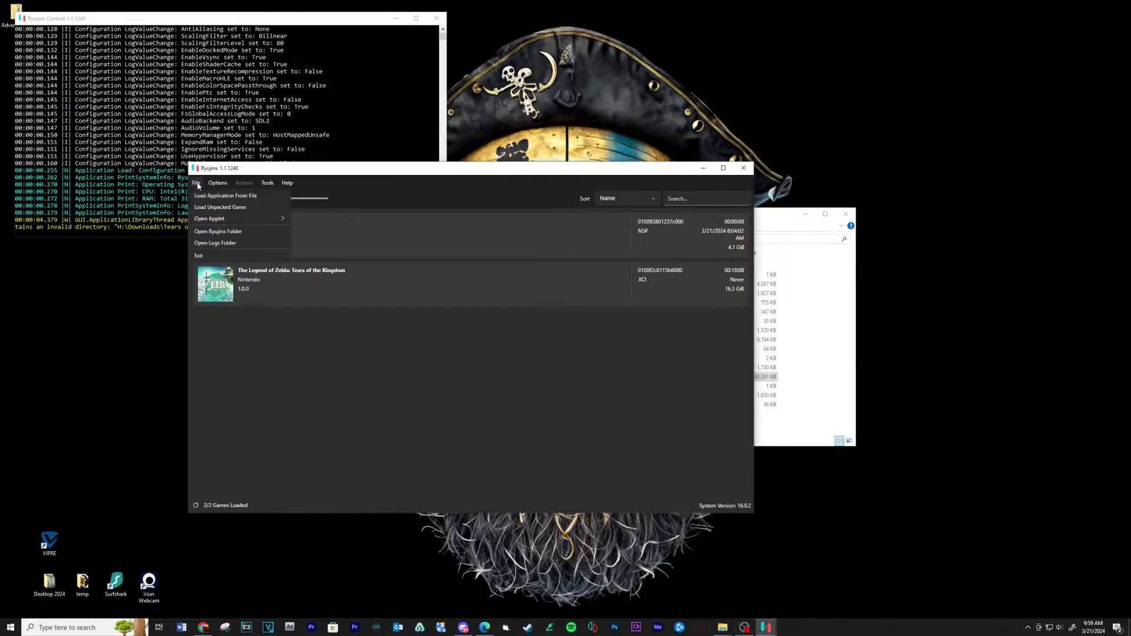
{"action": "left_click", "coordinate": [218, 232]}
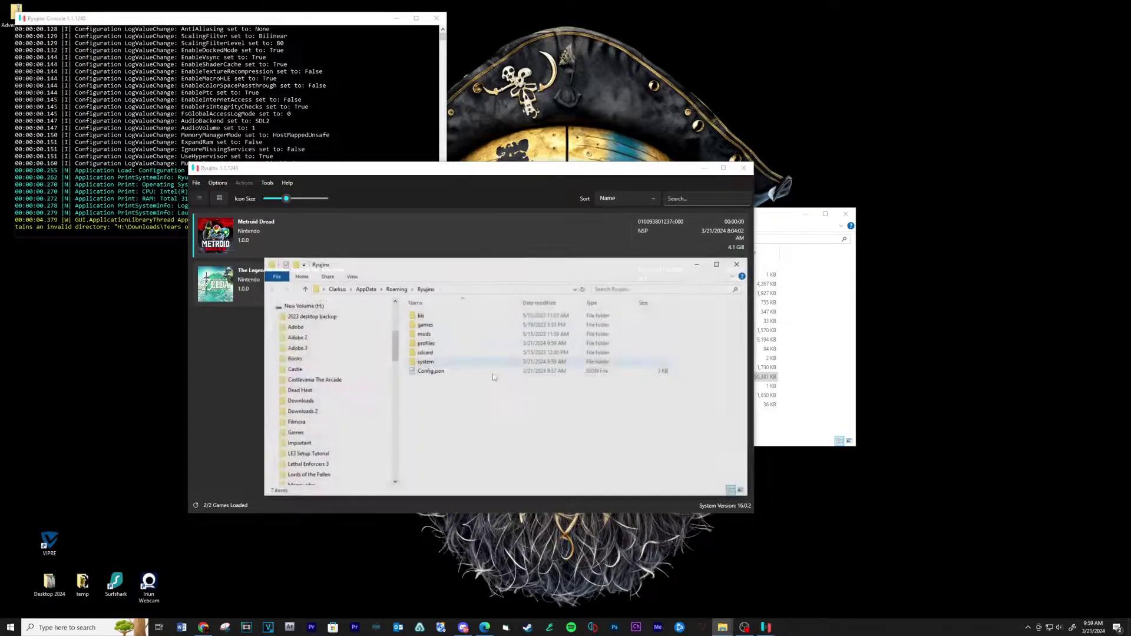
{"action": "double_click", "coordinate": [424, 362]}
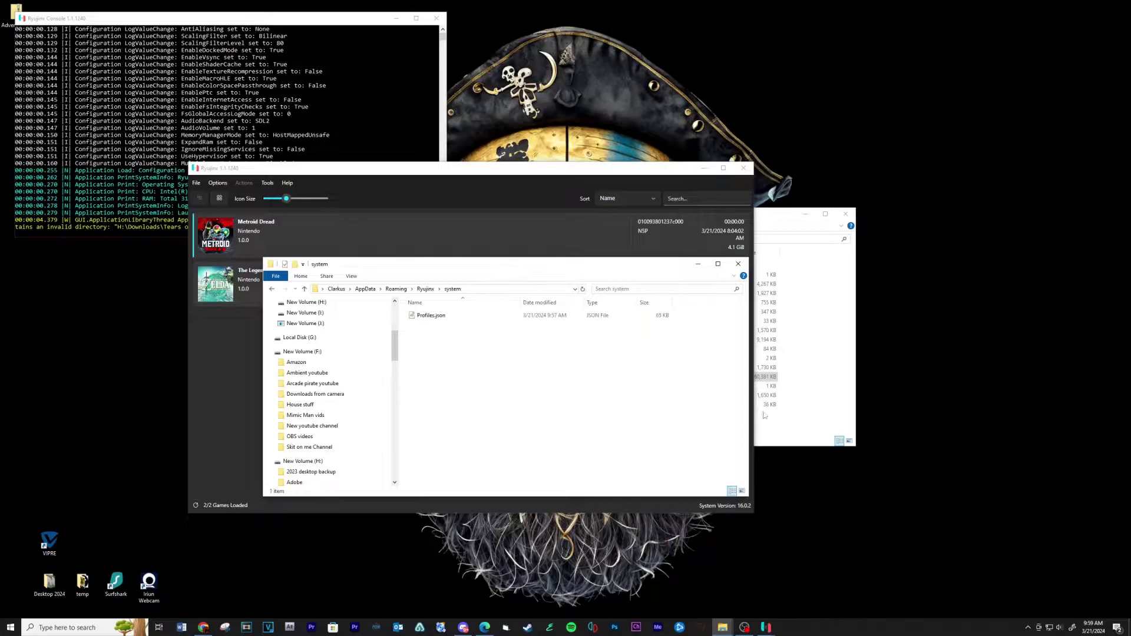
{"action": "key", "text": "alt+Tab"}
{"action": "left_click_drag", "start_coordinate": [859, 271], "coordinate": [592, 456]}
{"action": "key", "text": "alt+Up"}
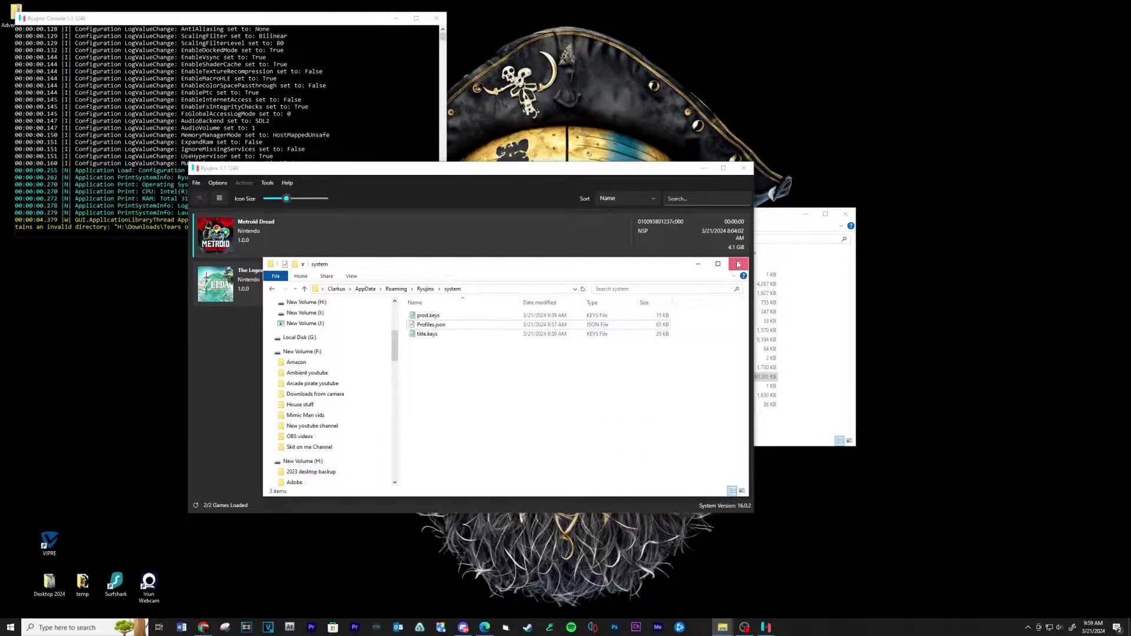
{"action": "left_click", "coordinate": [738, 264]}
- Install firmware 17.0.0 from the firmware file in the Smash bros Ryujinx project folder
{"action": "left_click", "coordinate": [268, 183]}
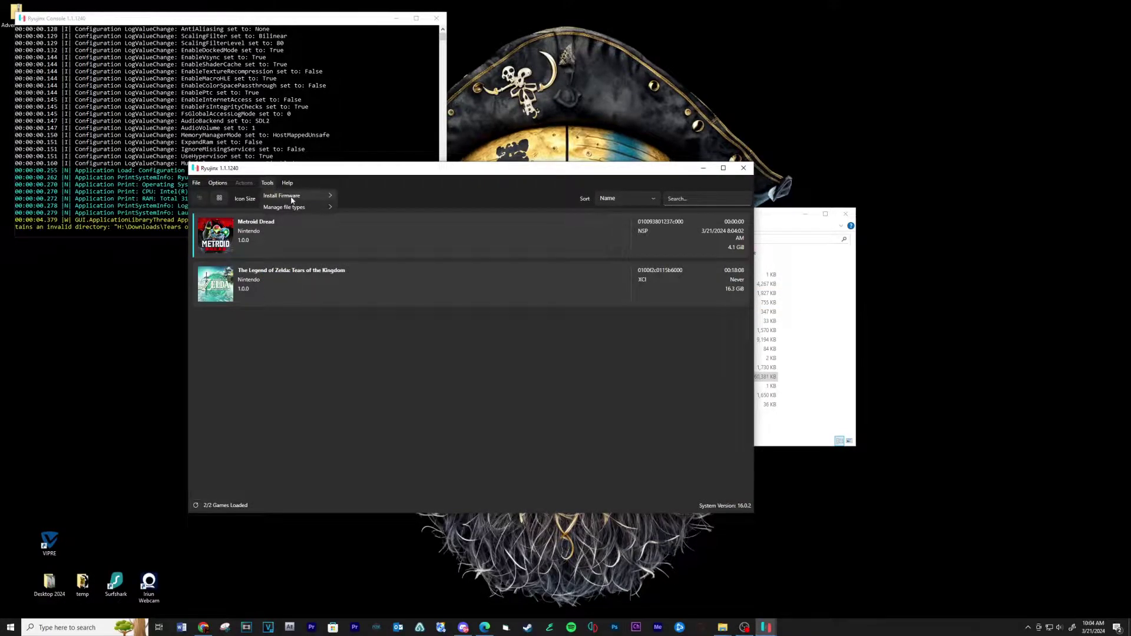
{"action": "mouse_move", "coordinate": [297, 196]}
{"action": "left_click", "coordinate": [365, 195]}
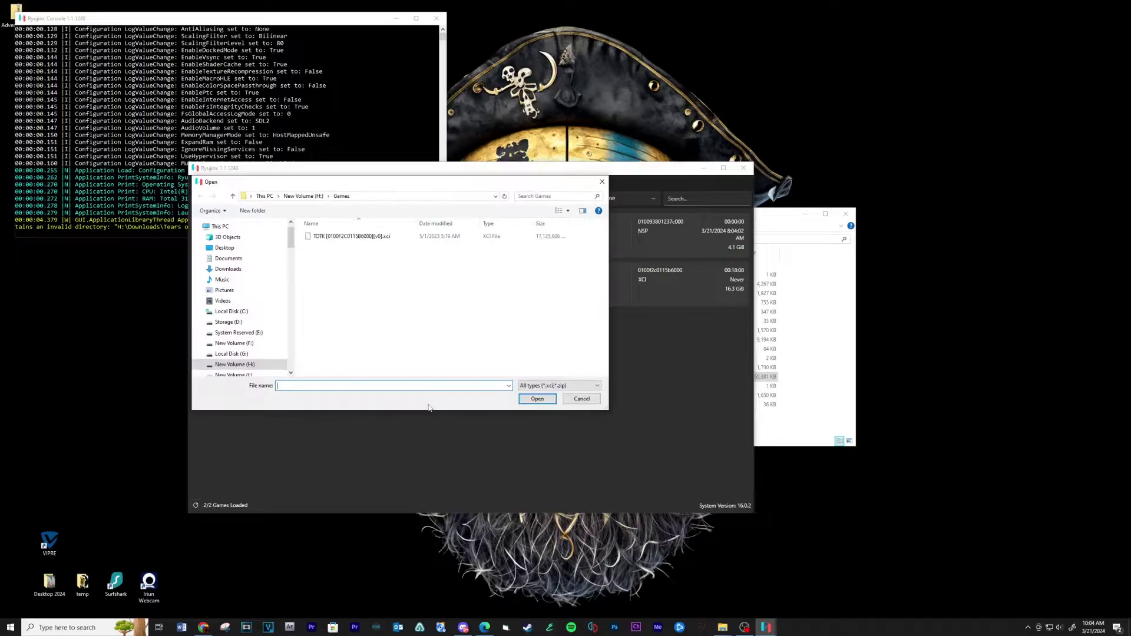
{"action": "double_click", "coordinate": [341, 305]}
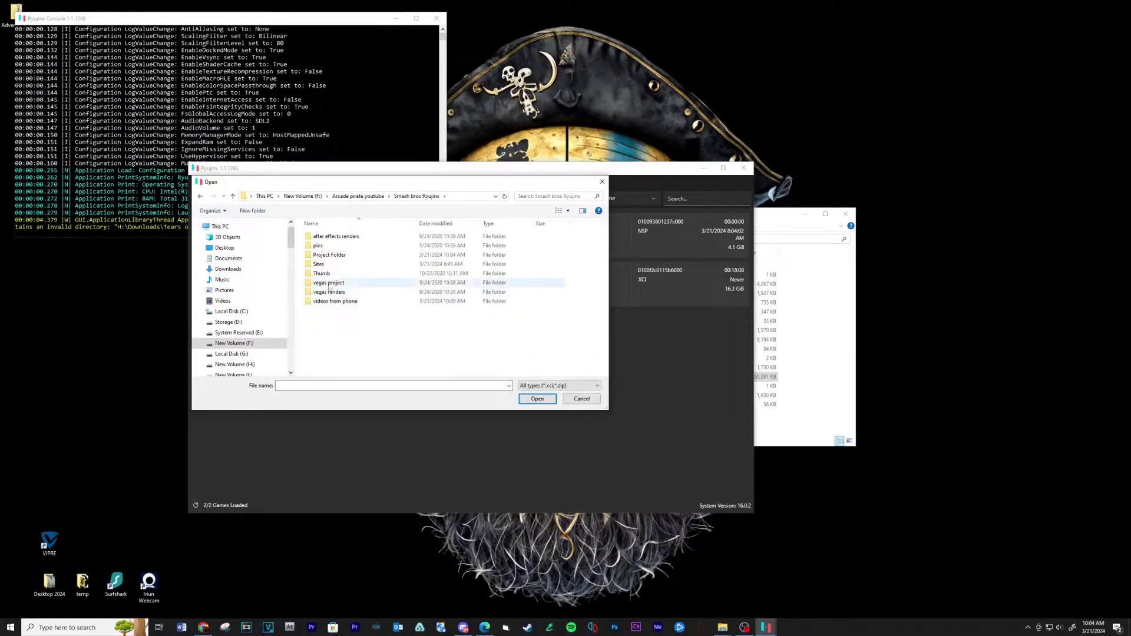
{"action": "double_click", "coordinate": [339, 254]}
{"action": "double_click", "coordinate": [338, 254]}
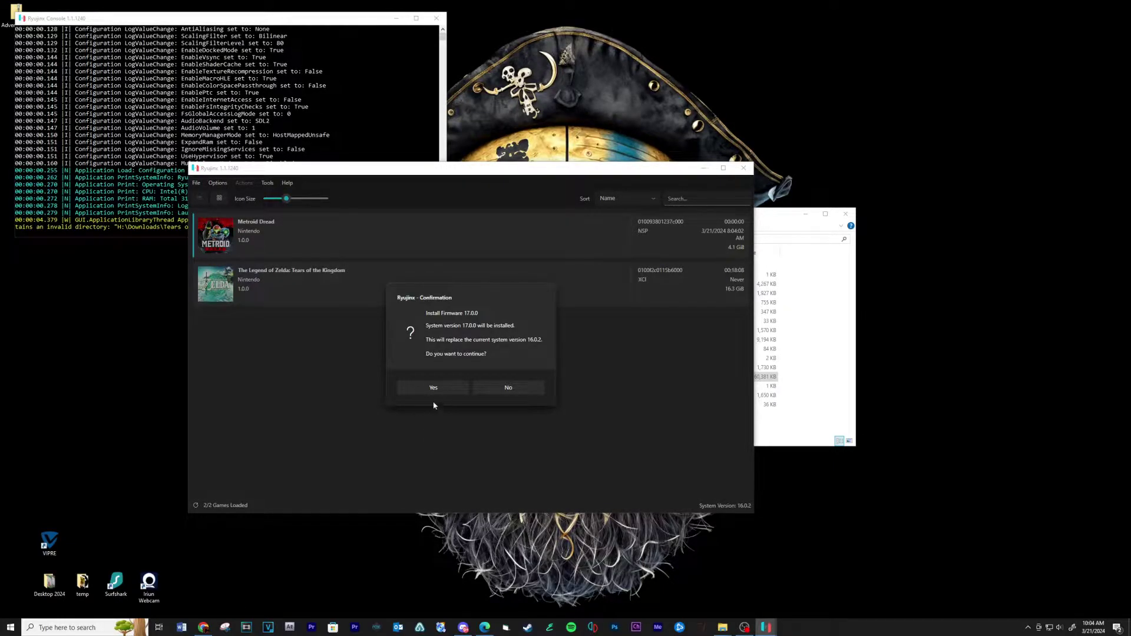
{"action": "left_click", "coordinate": [444, 387]}
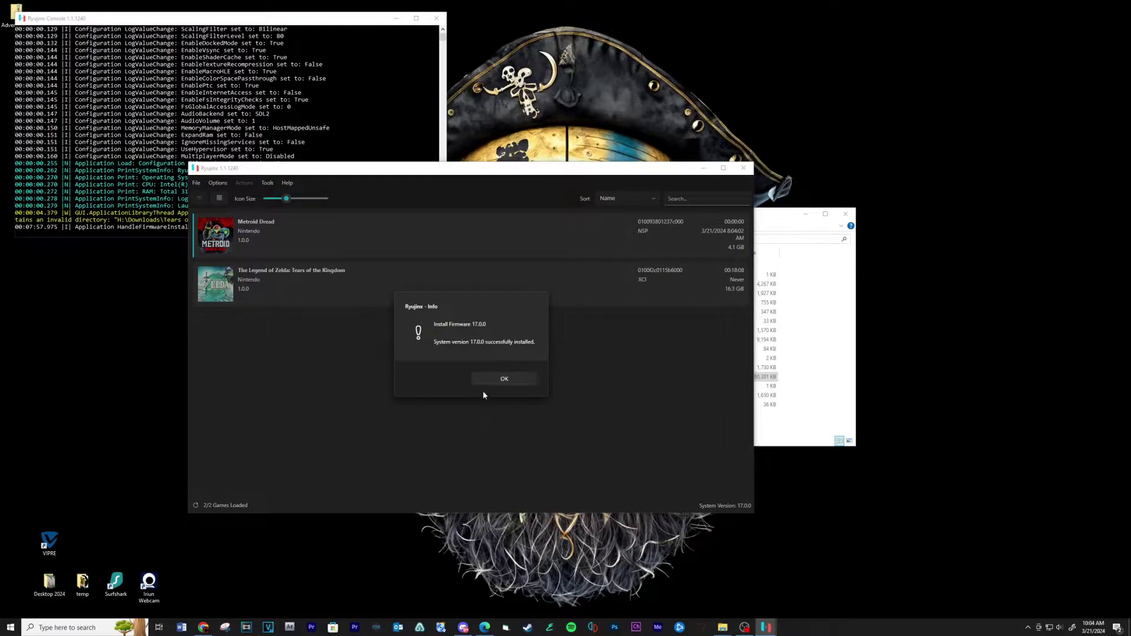
{"action": "left_click", "coordinate": [504, 380]}
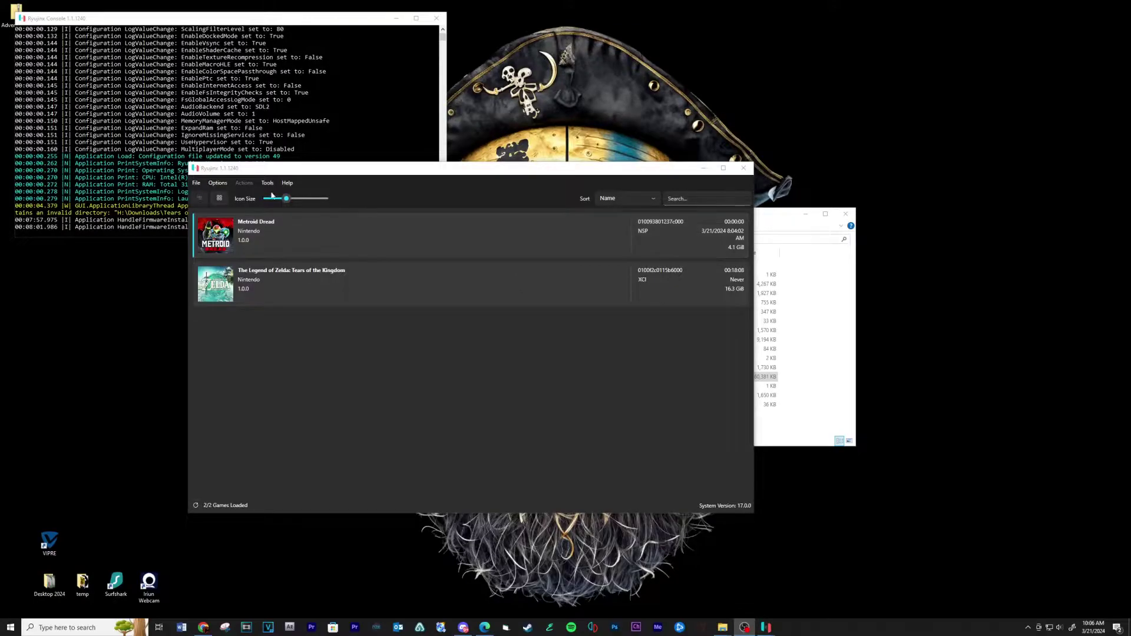
- Add the Roms folder inside the Smash bros Ryujinx project folder as a game directory and save the settings
{"action": "left_click", "coordinate": [218, 183]}
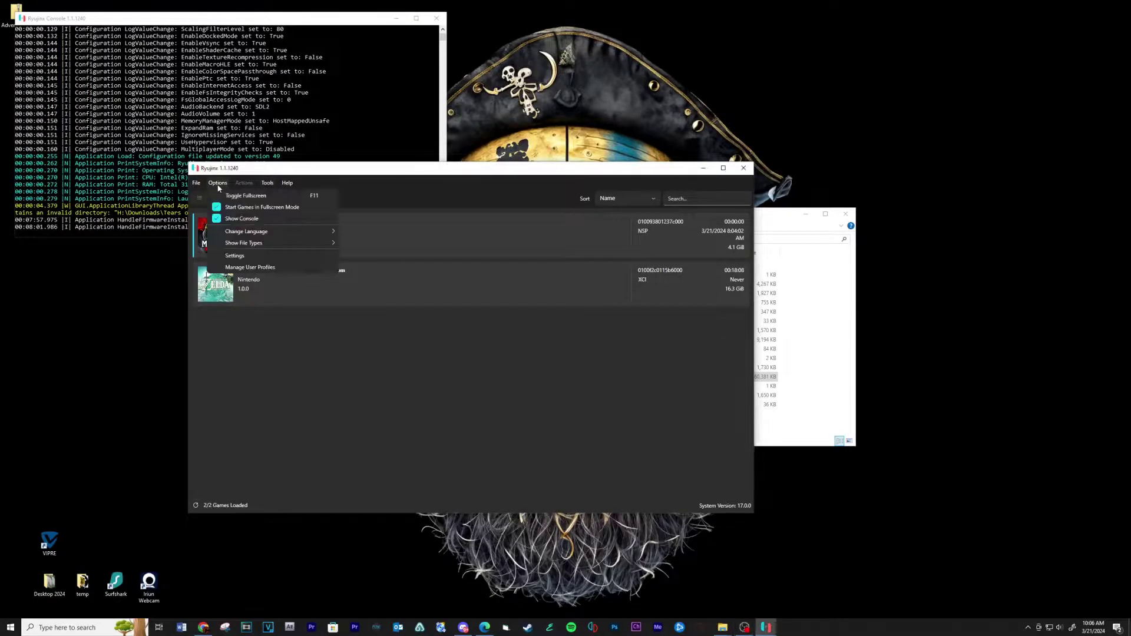
{"action": "left_click", "coordinate": [250, 256]}
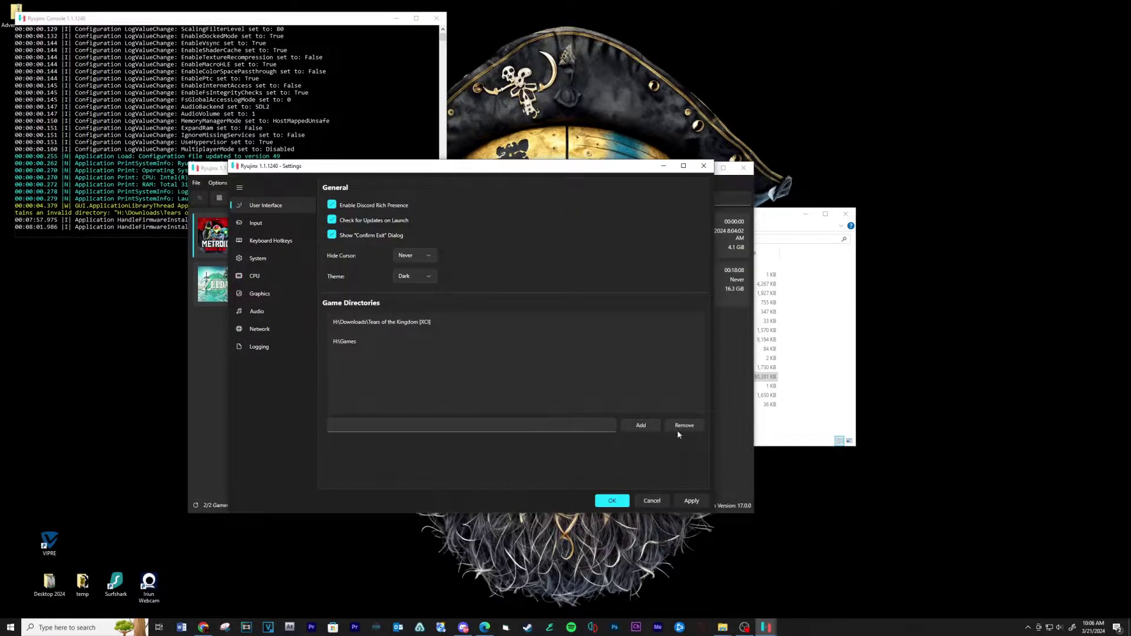
{"action": "left_click", "coordinate": [641, 426]}
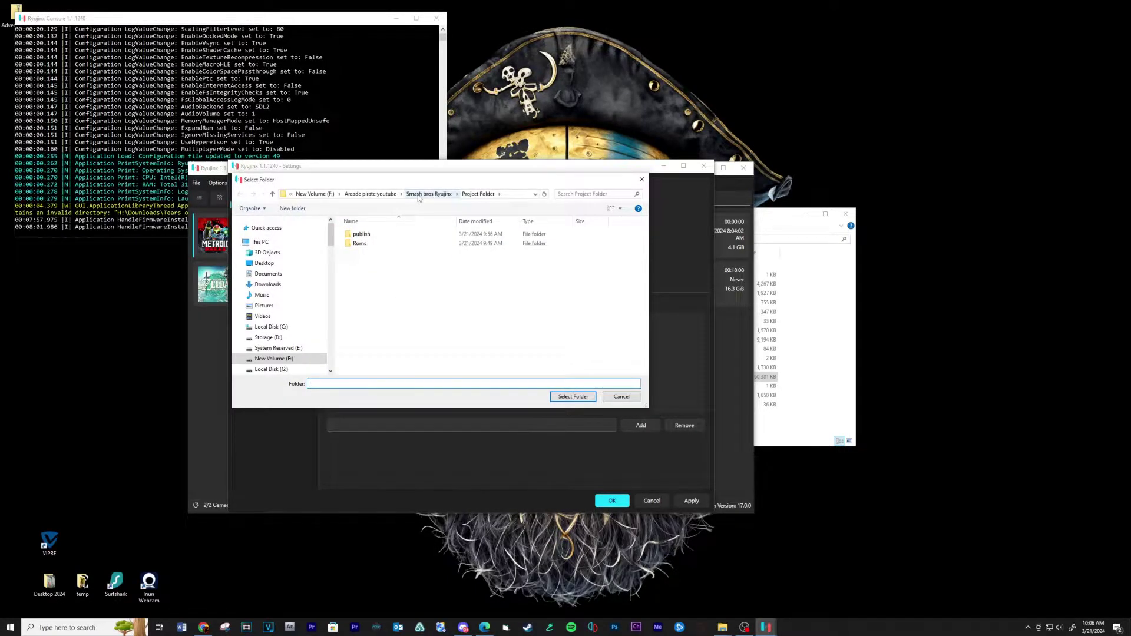
{"action": "double_click", "coordinate": [361, 243]}
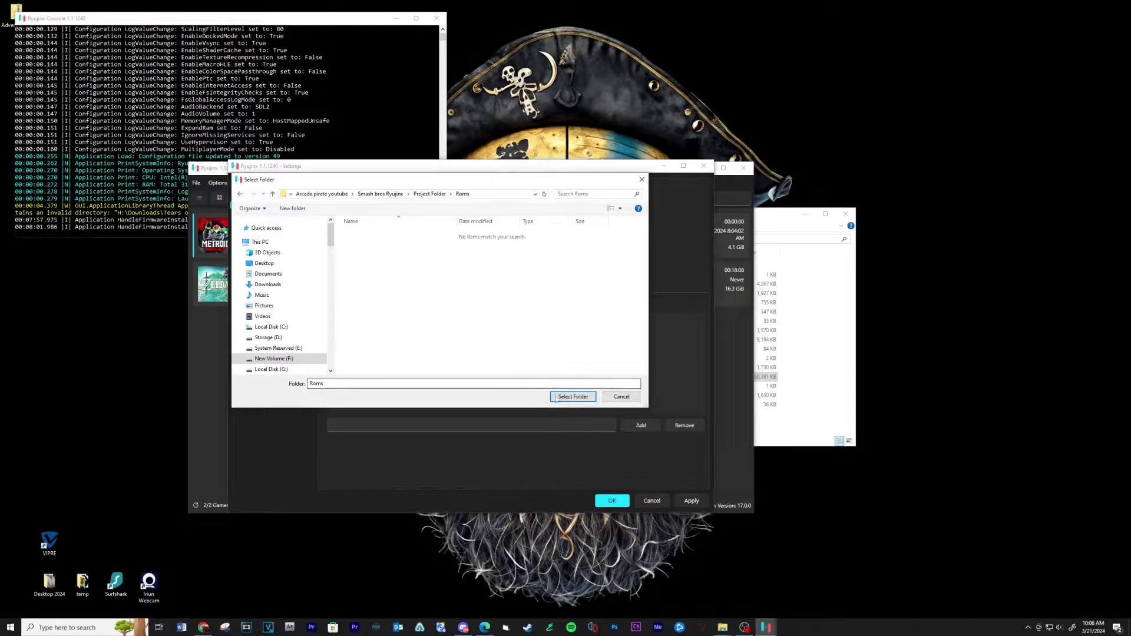
{"action": "left_click", "coordinate": [555, 398]}
{"action": "left_click", "coordinate": [608, 501]}
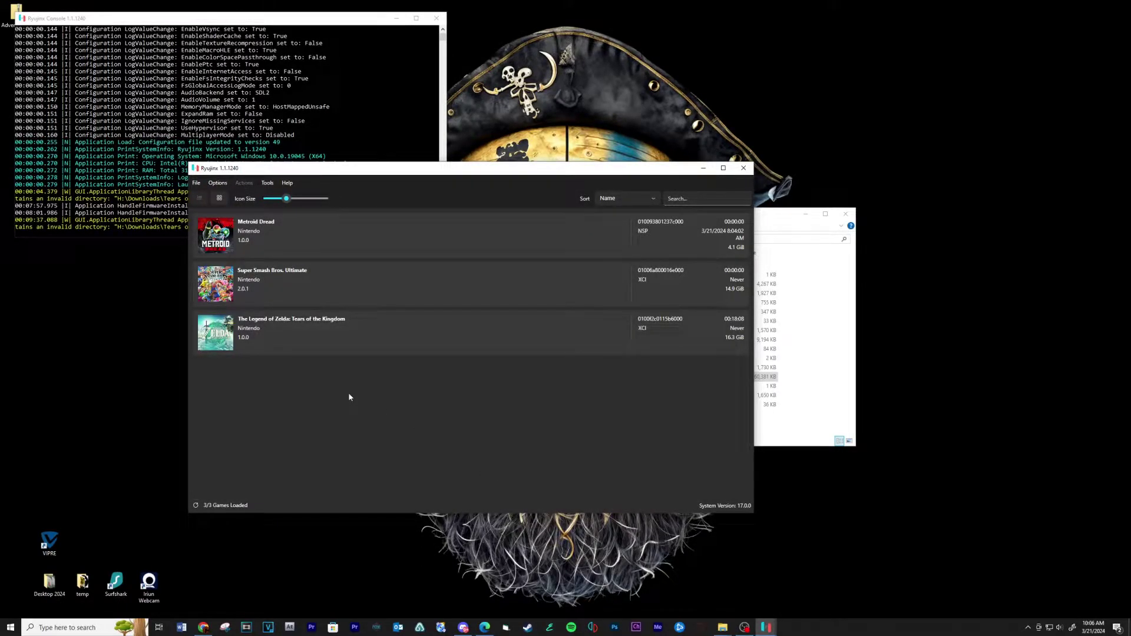
- Assign Xbox One Controller (0) as Player 1's input device and save the input settings
{"action": "left_click", "coordinate": [217, 183]}
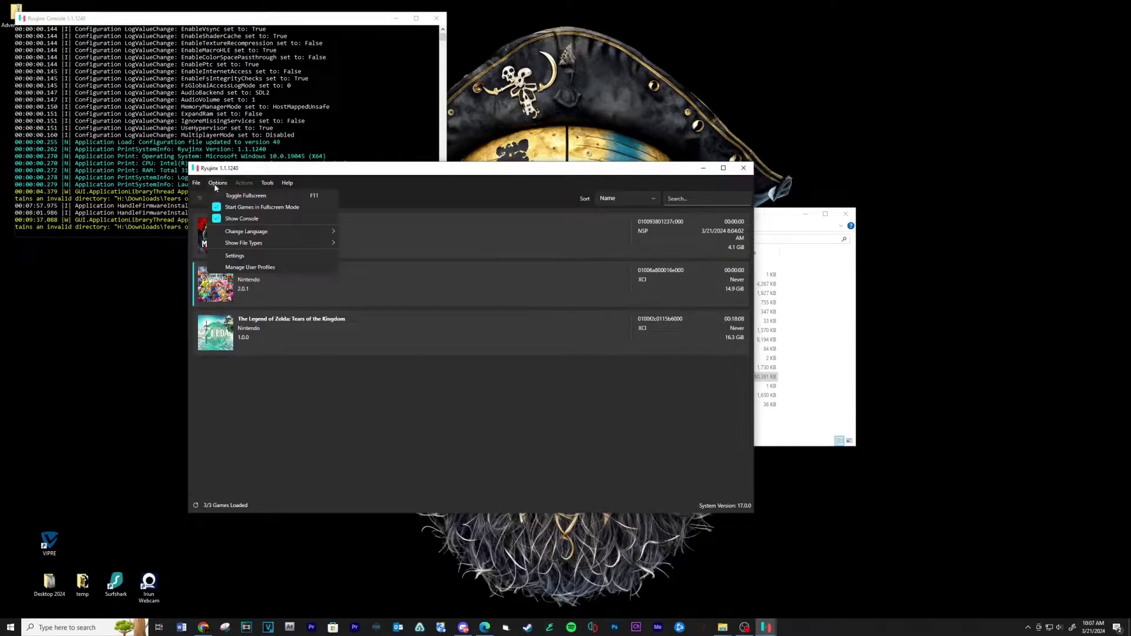
{"action": "left_click", "coordinate": [234, 256]}
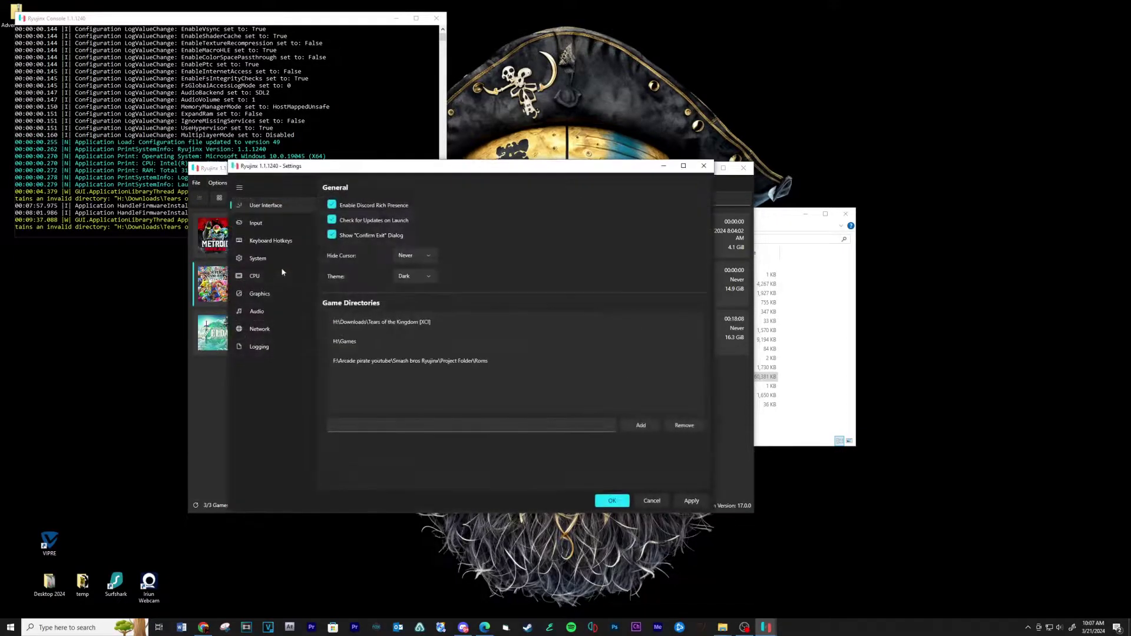
{"action": "left_click", "coordinate": [255, 223]}
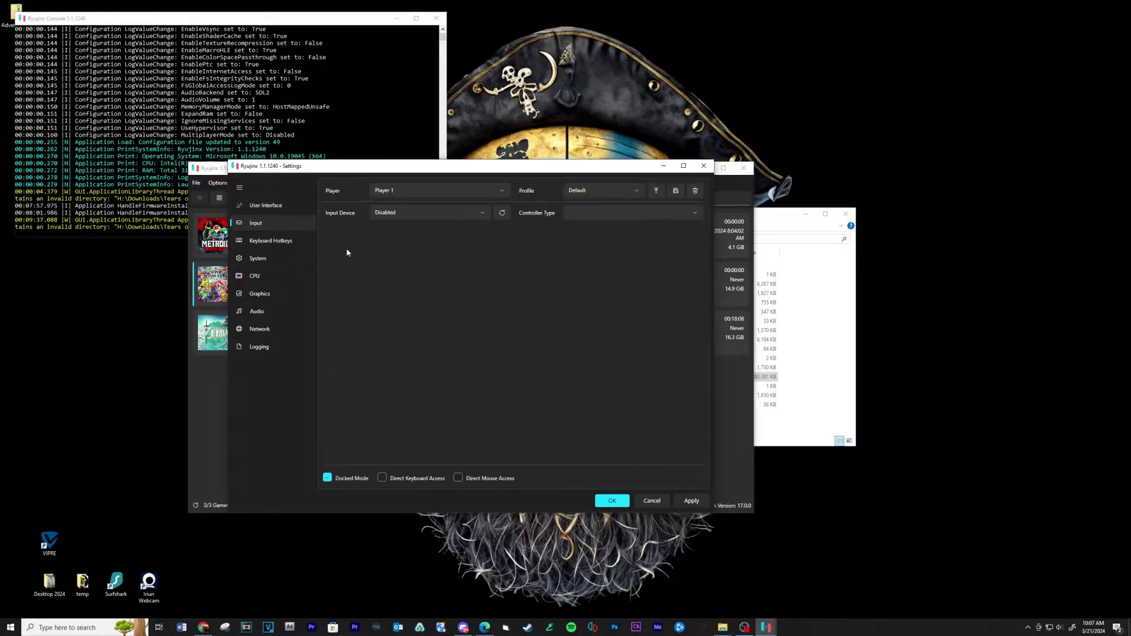
{"action": "left_click", "coordinate": [502, 190]}
{"action": "left_click", "coordinate": [429, 212]}
{"action": "left_click", "coordinate": [483, 215]}
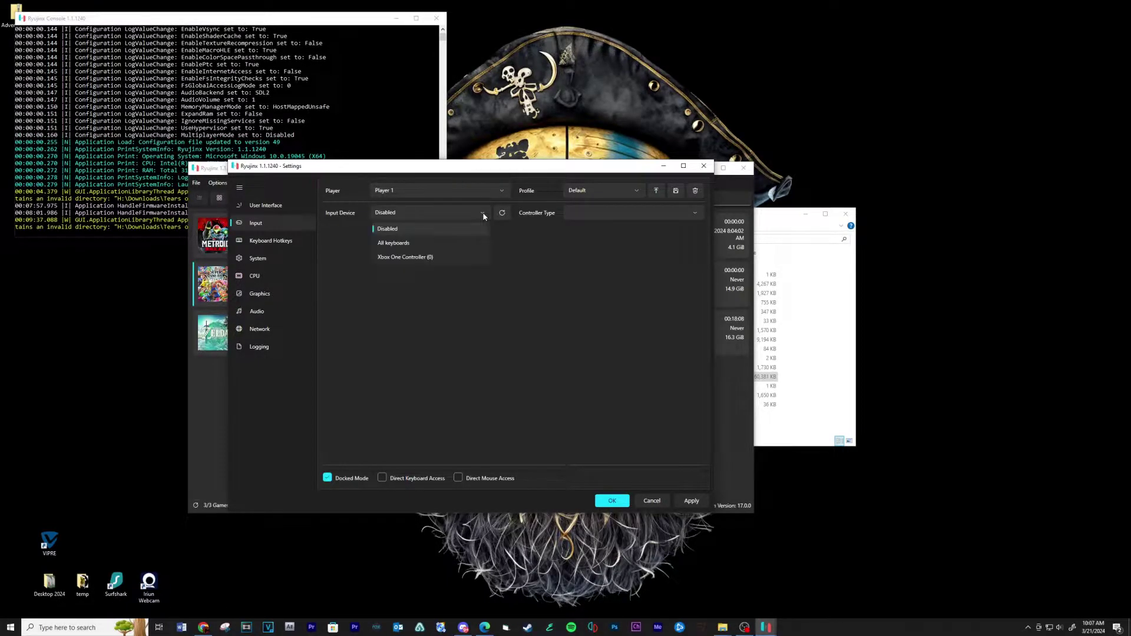
{"action": "left_click", "coordinate": [432, 260]}
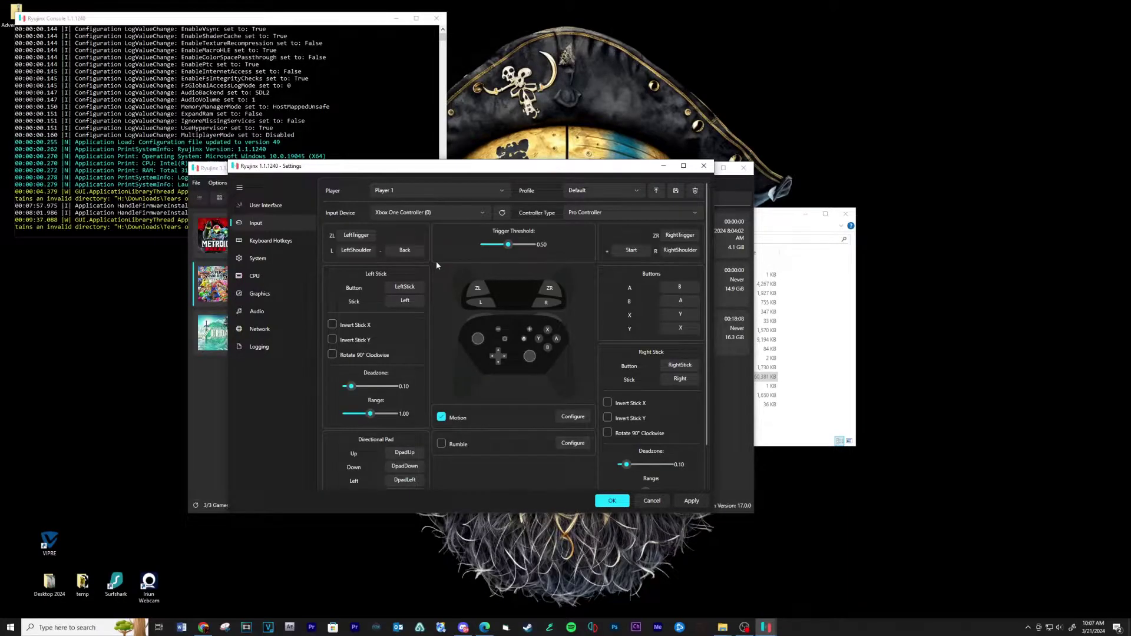
{"action": "left_click", "coordinate": [357, 234]}
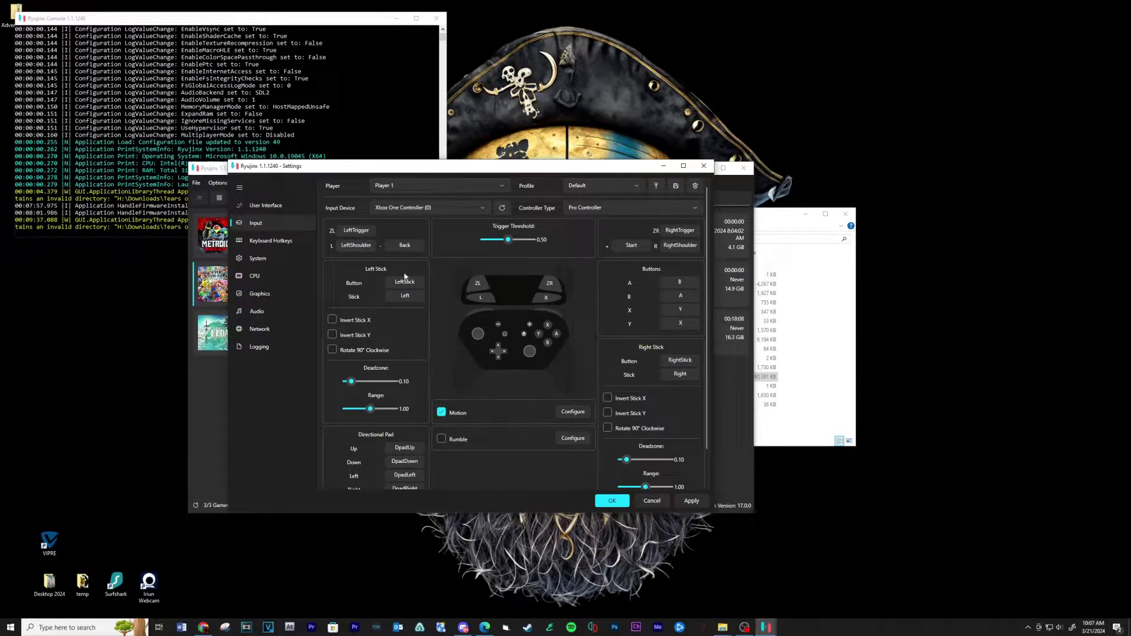
{"action": "left_click", "coordinate": [404, 284]}
{"action": "left_click", "coordinate": [612, 501]}
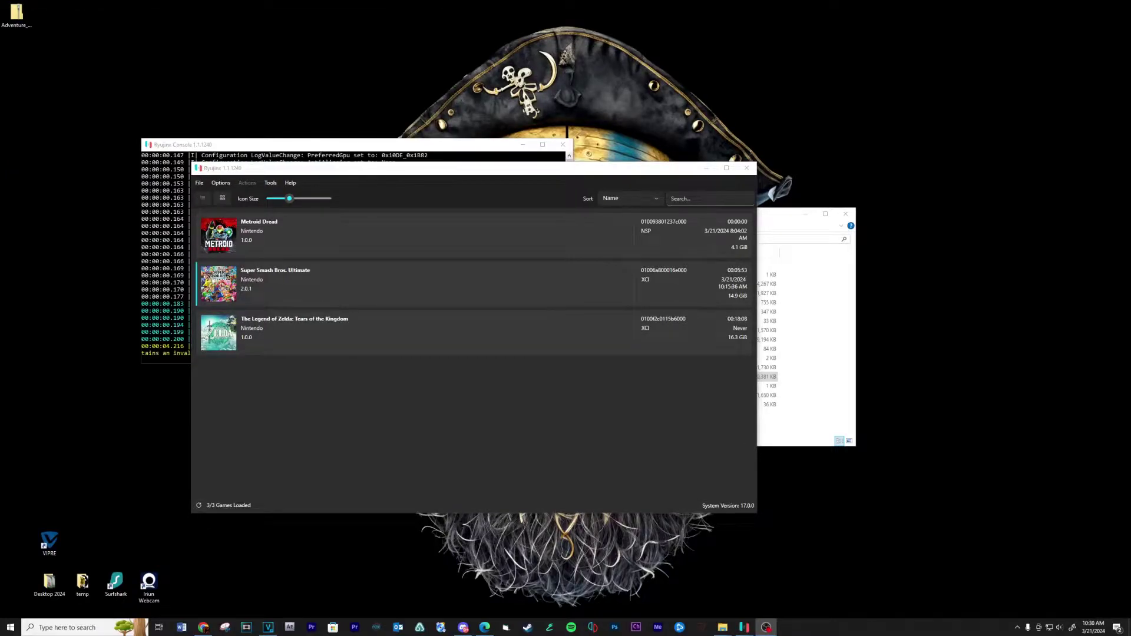
- Open the mods directory of Super Smash Bros. Ultimate to view it, and close the folder
{"action": "right_click", "coordinate": [314, 297]}
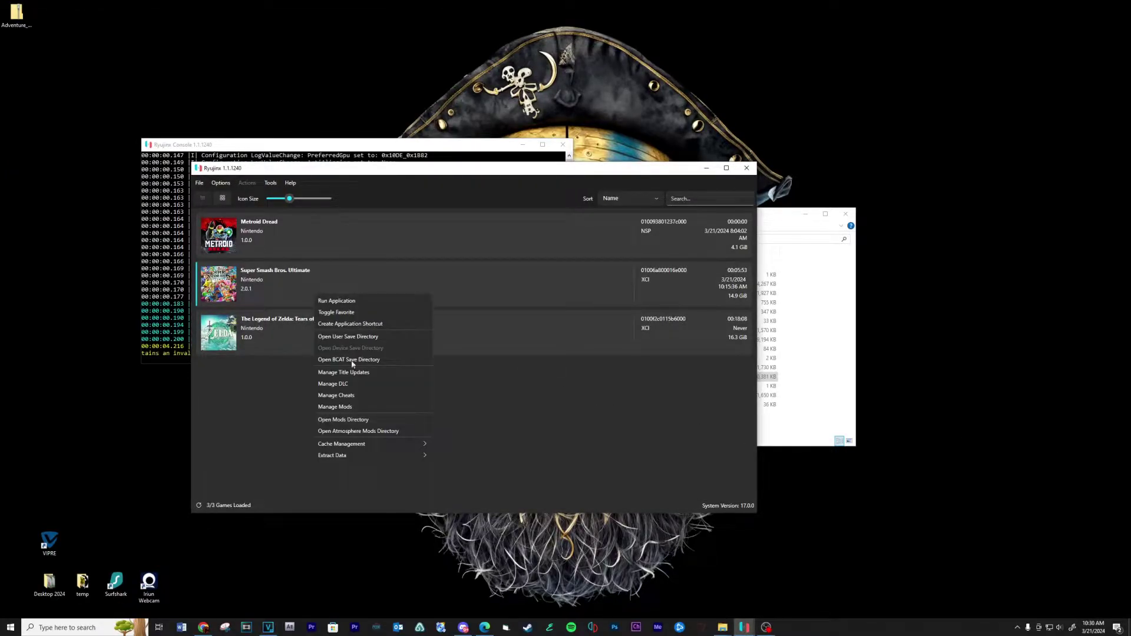
{"action": "left_click", "coordinate": [358, 420]}
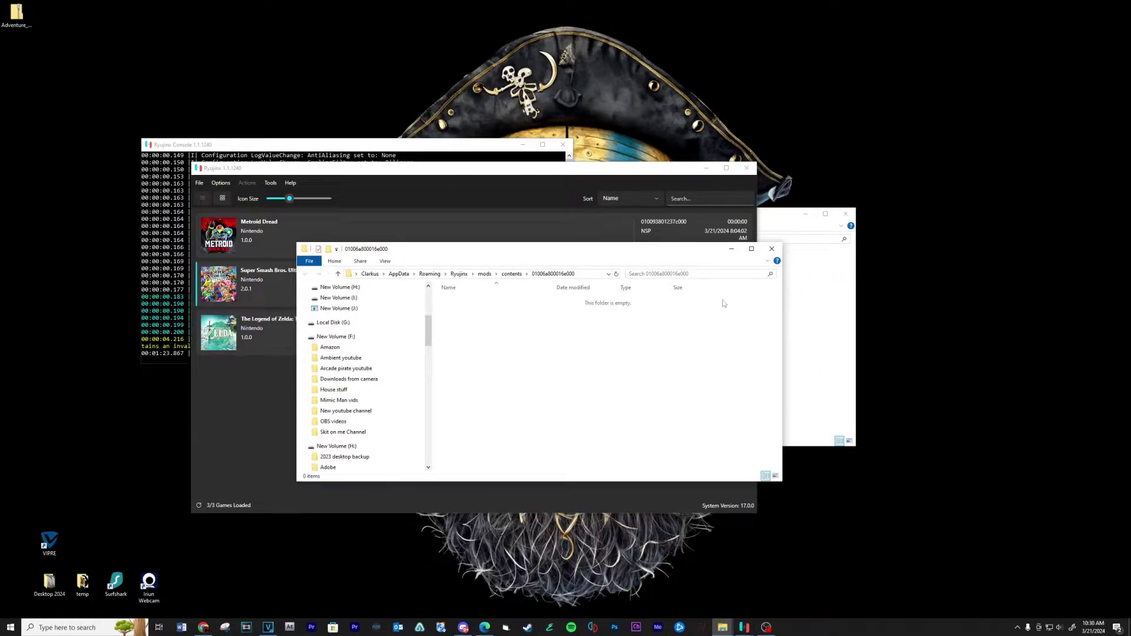
{"action": "left_click", "coordinate": [772, 249]}
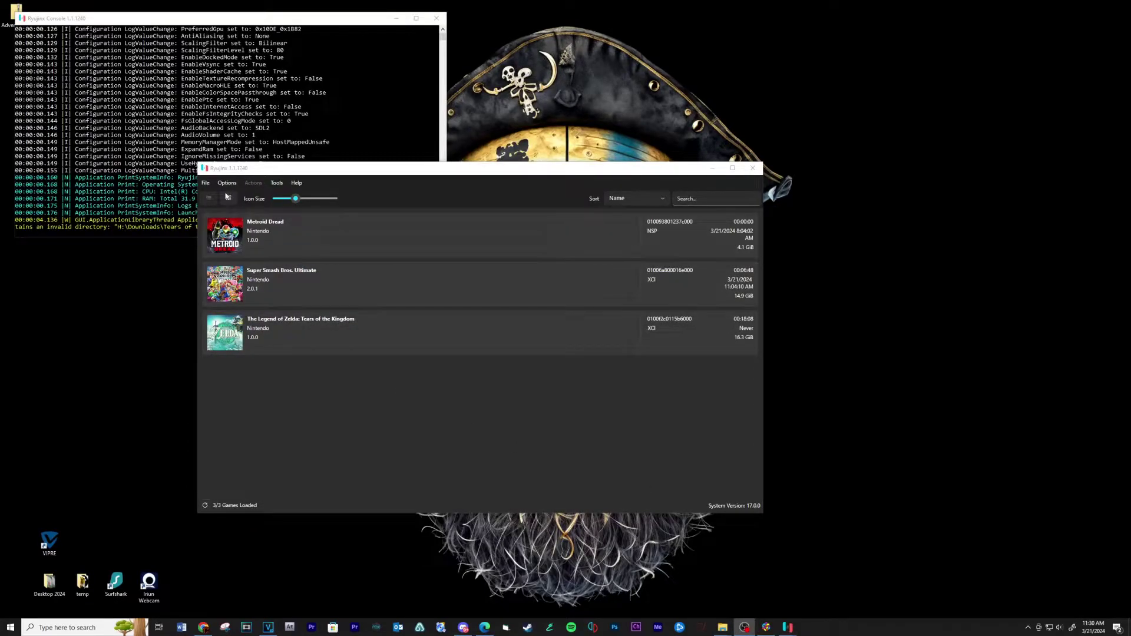
- Check the option for starting games in fullscreen mode
{"action": "left_click", "coordinate": [227, 183]}
{"action": "left_click", "coordinate": [230, 208]}
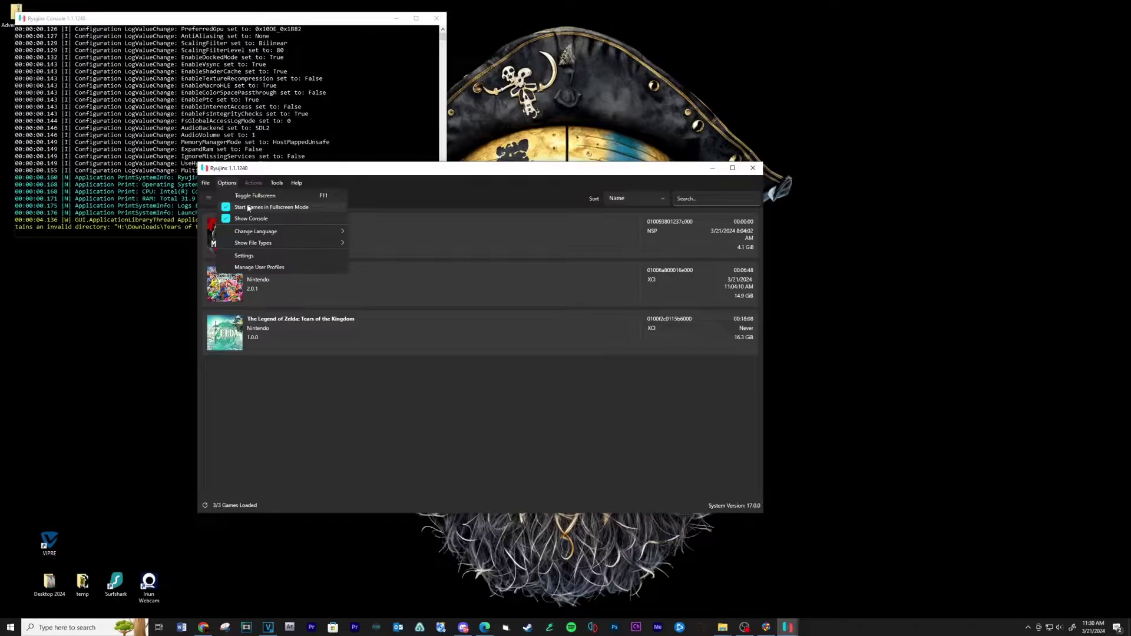
{"action": "left_click", "coordinate": [389, 179]}
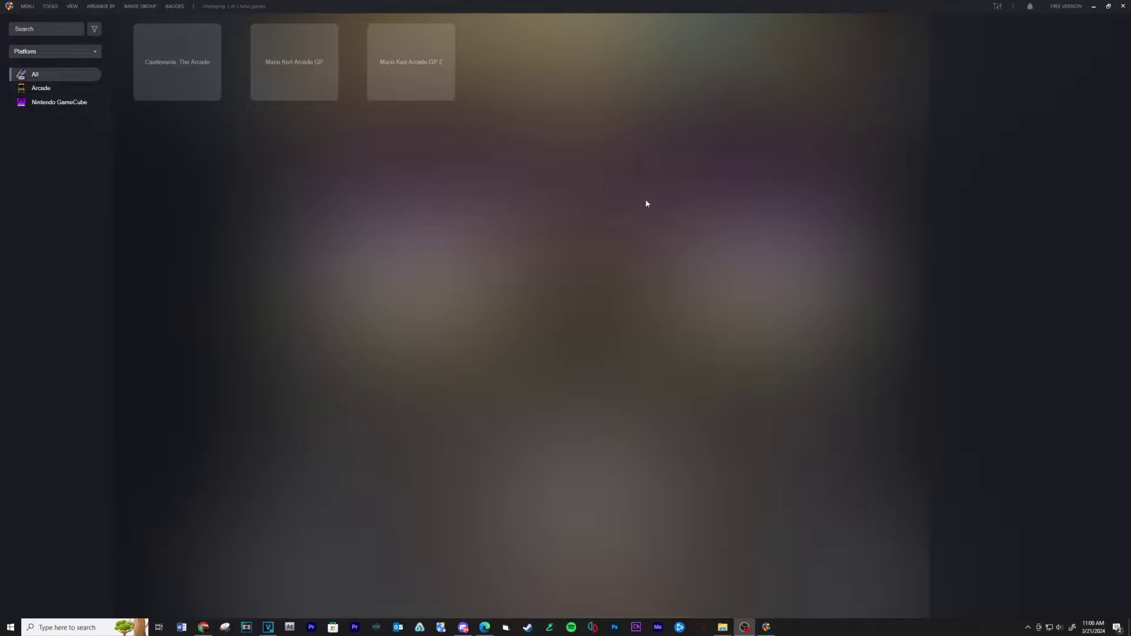
- Start a ROM file import and add the Super Smash Bros. Ultimate XCI file from the Roms folder of the Smash bros Ryujinx project
{"action": "left_click", "coordinate": [53, 6]}
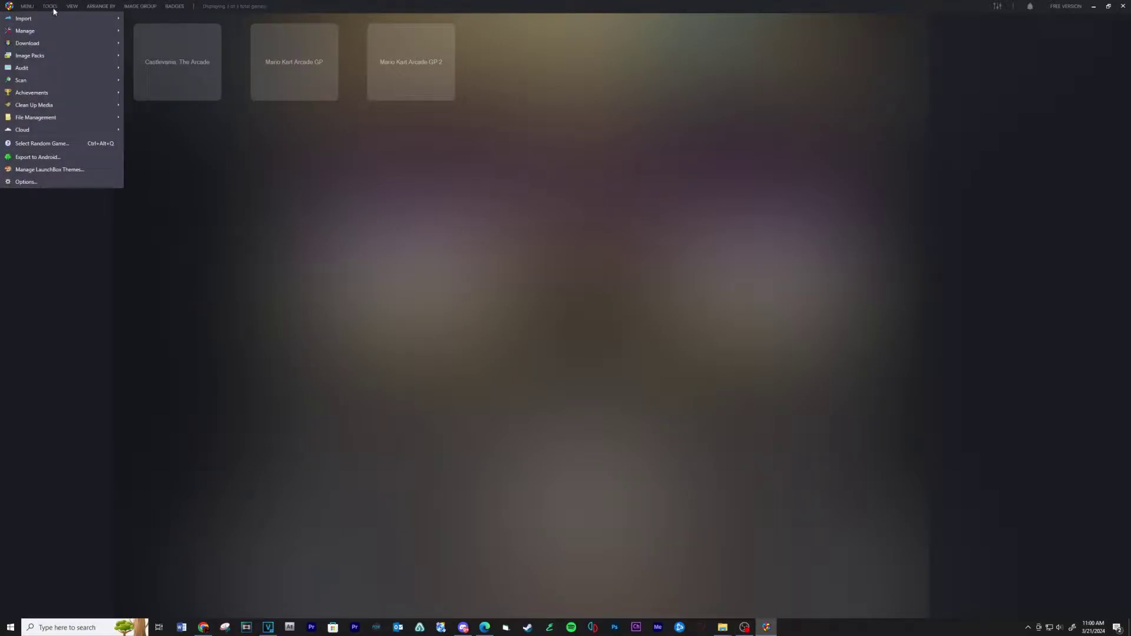
{"action": "mouse_move", "coordinate": [51, 15]}
{"action": "left_click", "coordinate": [142, 18]}
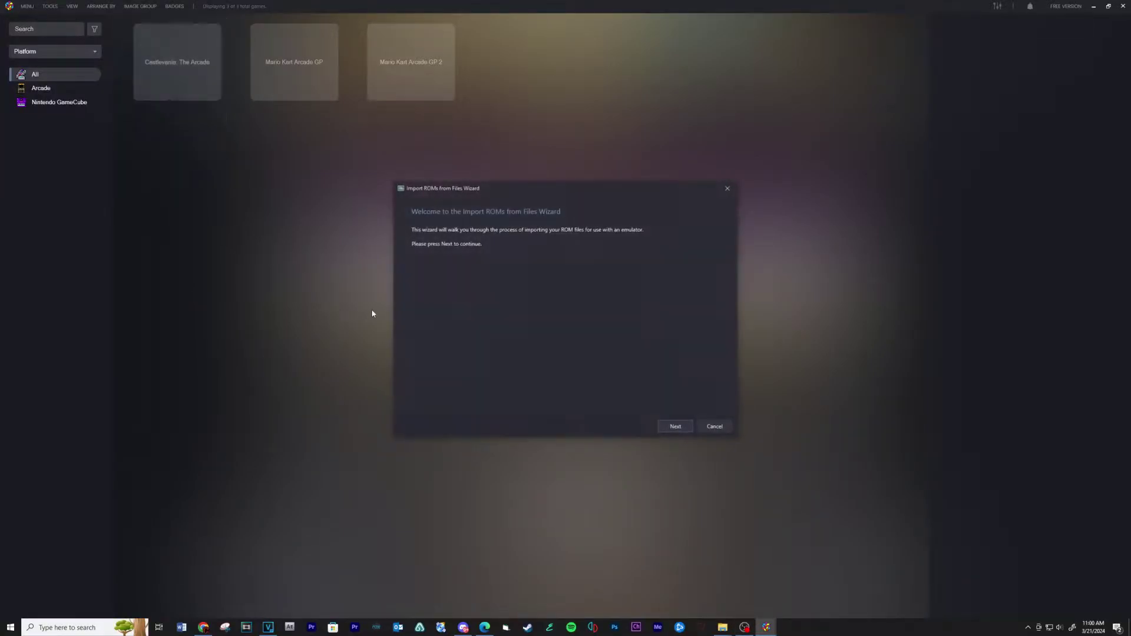
{"action": "left_click", "coordinate": [675, 427]}
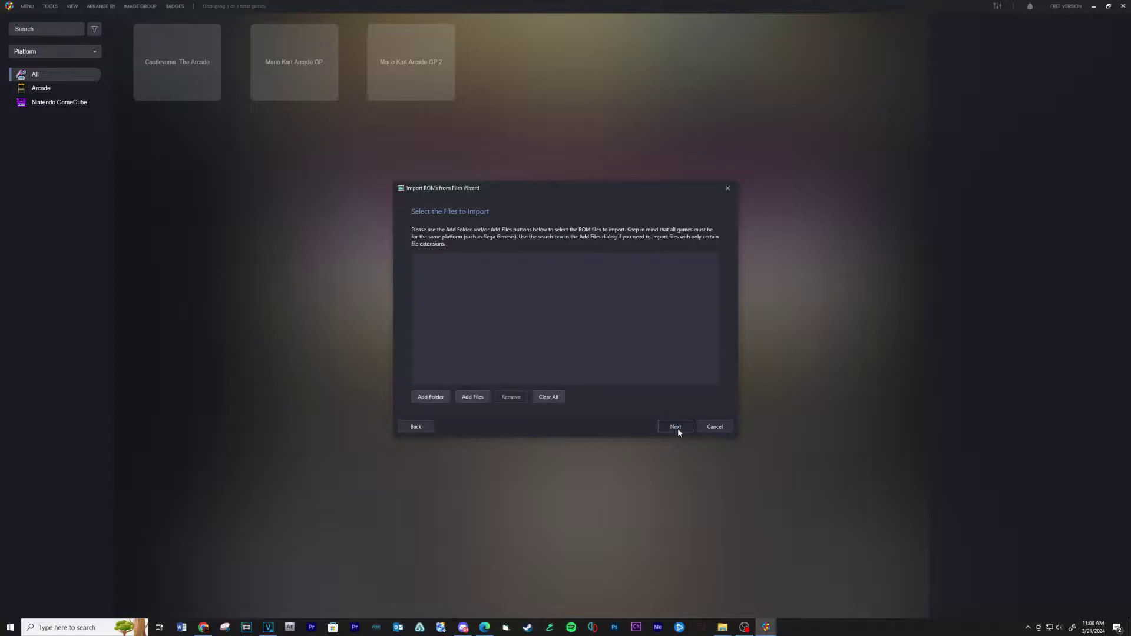
{"action": "left_click", "coordinate": [485, 402]}
{"action": "left_click", "coordinate": [503, 202]}
{"action": "double_click", "coordinate": [548, 294]}
{"action": "double_click", "coordinate": [539, 242]}
{"action": "double_click", "coordinate": [537, 255]}
{"action": "left_click", "coordinate": [539, 244]}
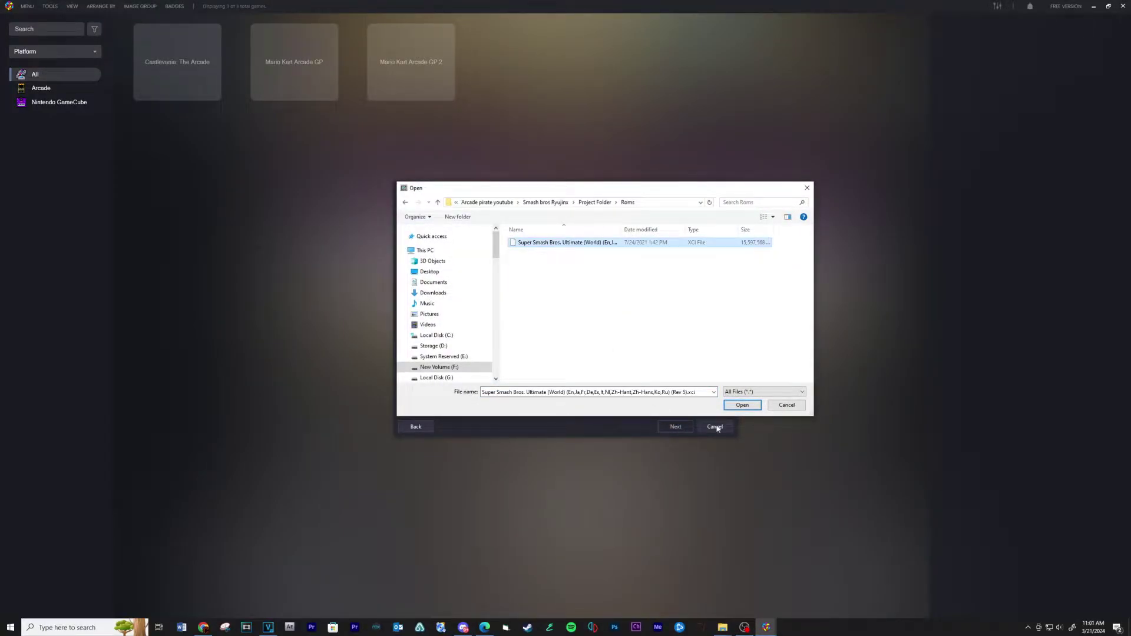
{"action": "left_click", "coordinate": [742, 404]}
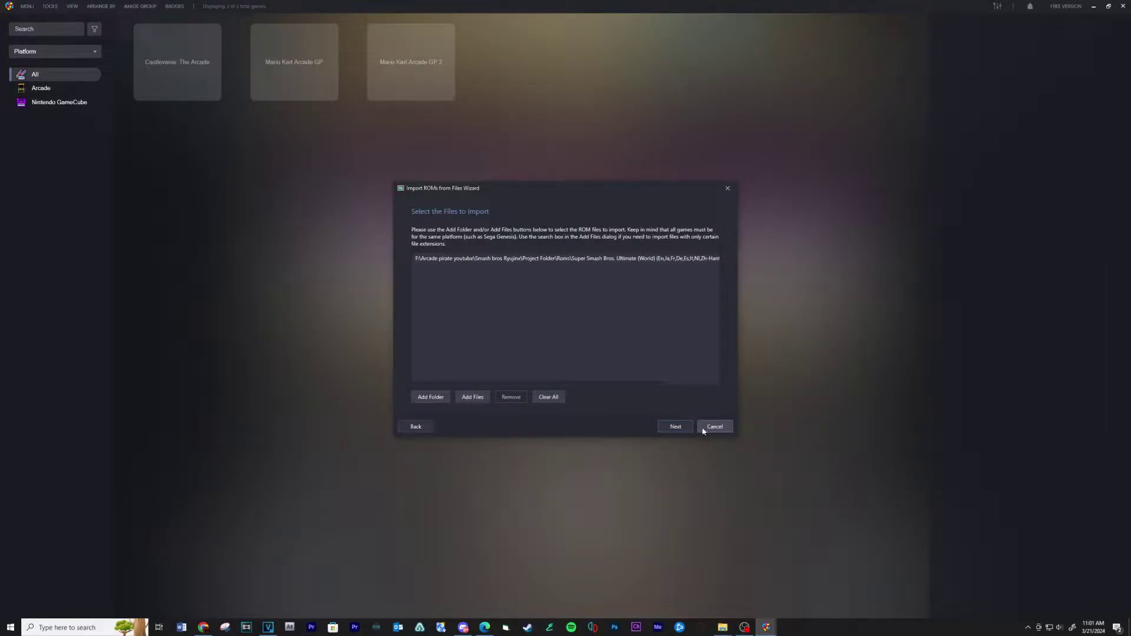
- Set Nintendo Switch as the platform of the imported game
{"action": "left_click", "coordinate": [672, 427]}
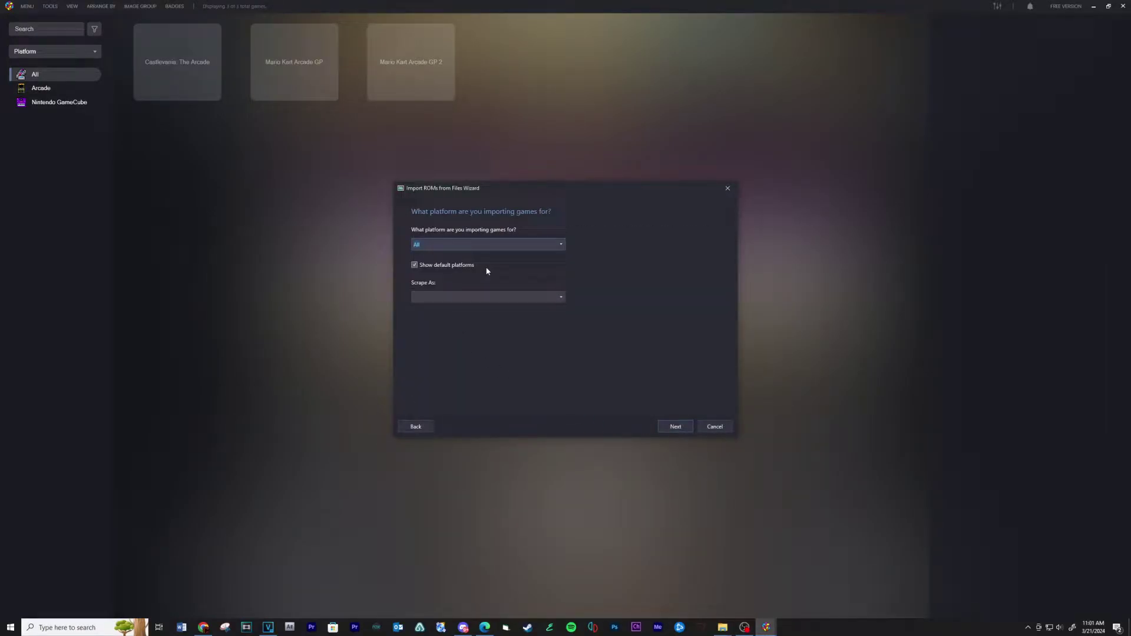
{"action": "left_click", "coordinate": [561, 245]}
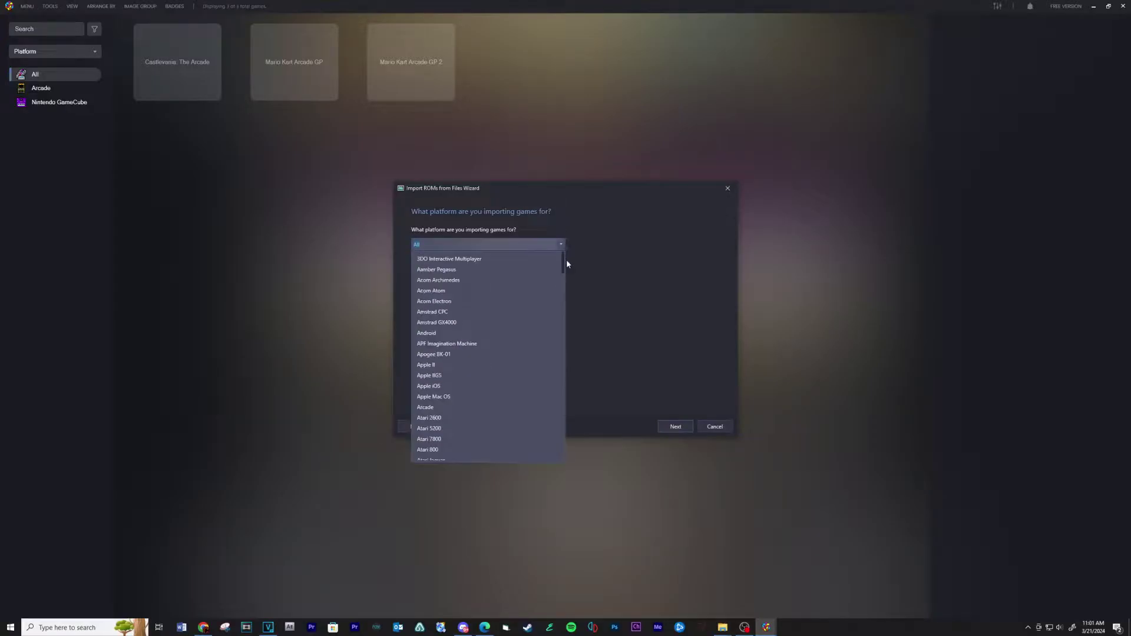
{"action": "left_click_drag", "start_coordinate": [564, 270], "coordinate": [552, 366]}
{"action": "left_click", "coordinate": [479, 366]}
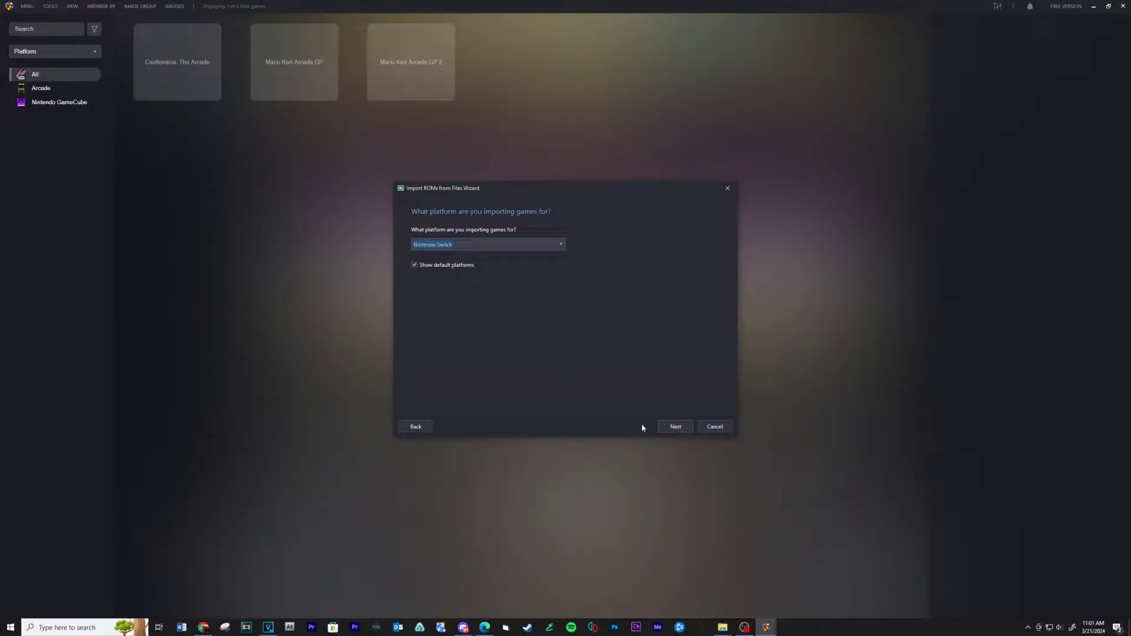
{"action": "left_click", "coordinate": [660, 427]}
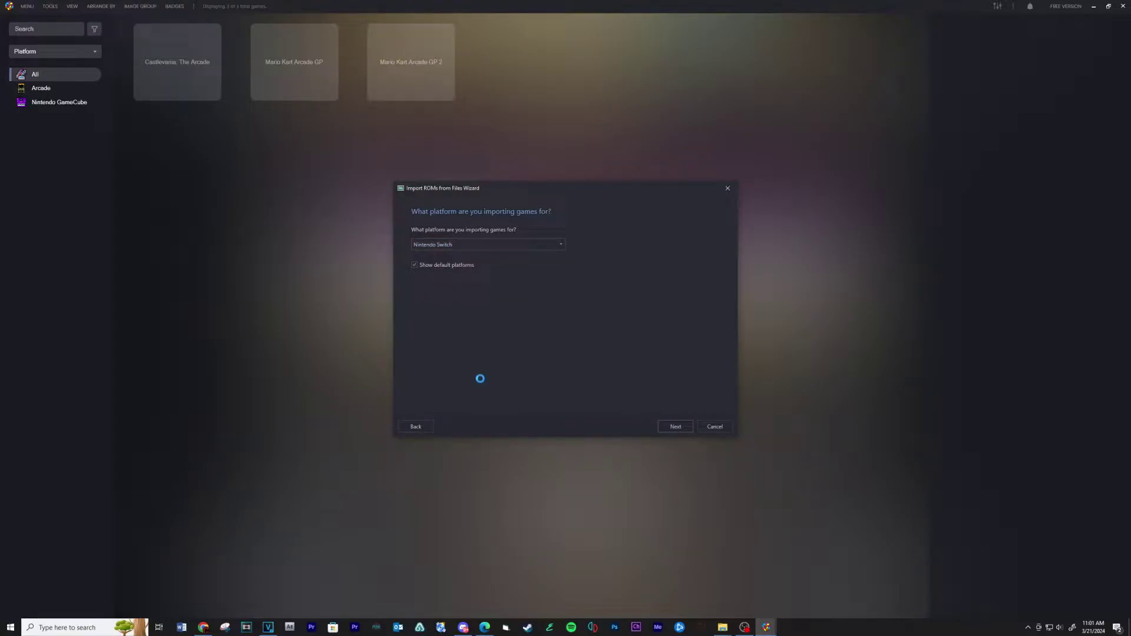
- Add a new emulator named Ryujinx, with Ryujinx.exe from the project's publish folder as its application path
{"action": "left_click", "coordinate": [423, 263]}
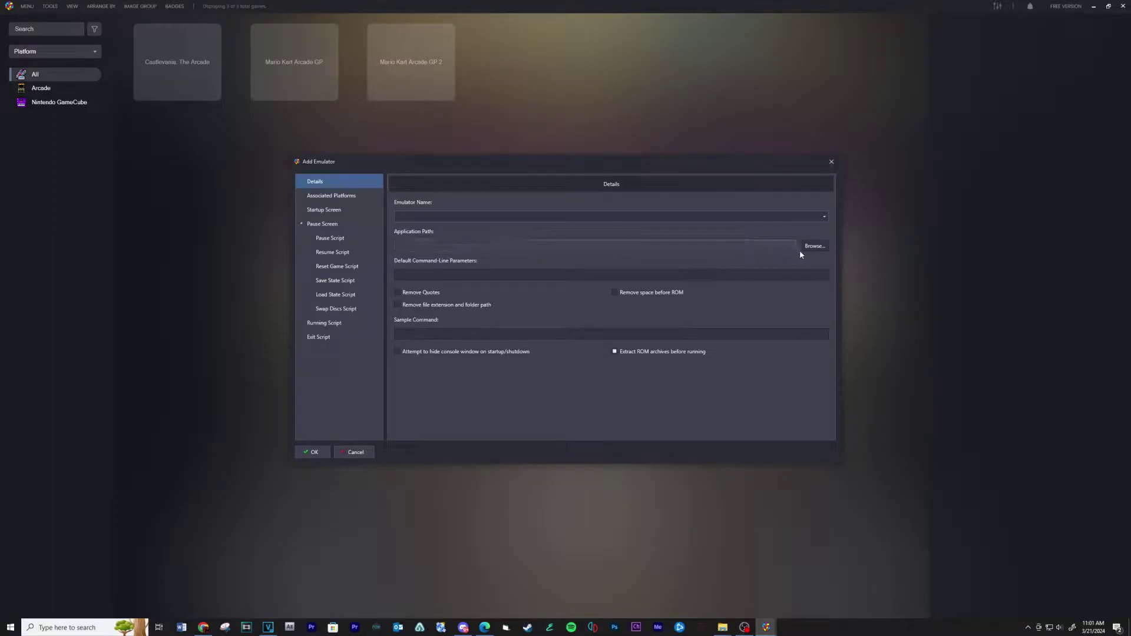
{"action": "left_click", "coordinate": [816, 247]}
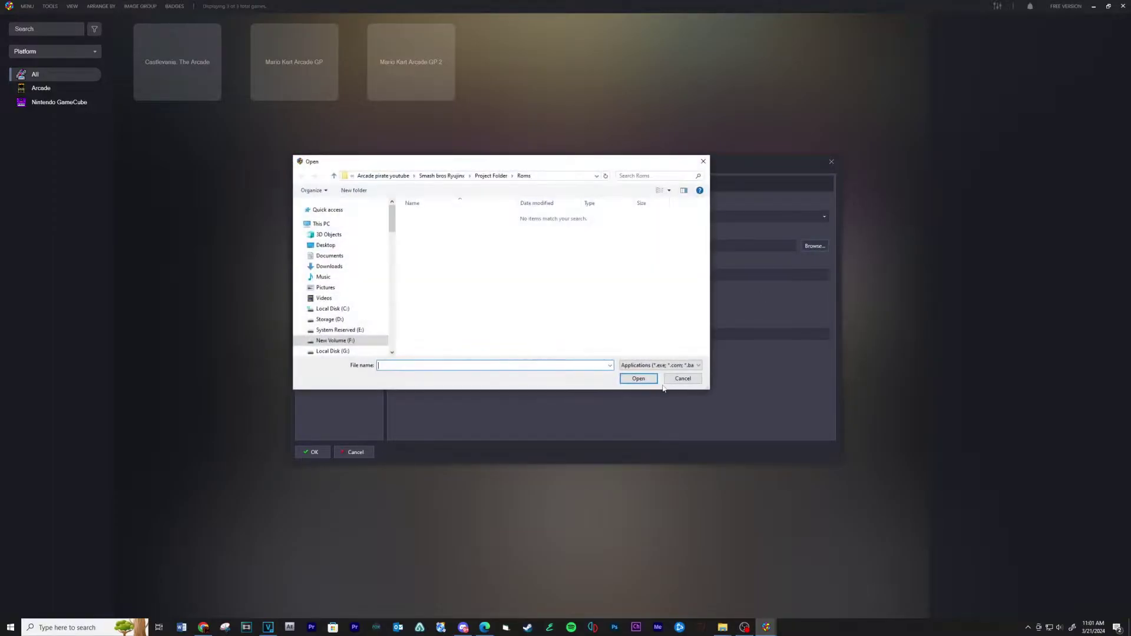
{"action": "left_click", "coordinate": [443, 176]}
{"action": "double_click", "coordinate": [430, 234]}
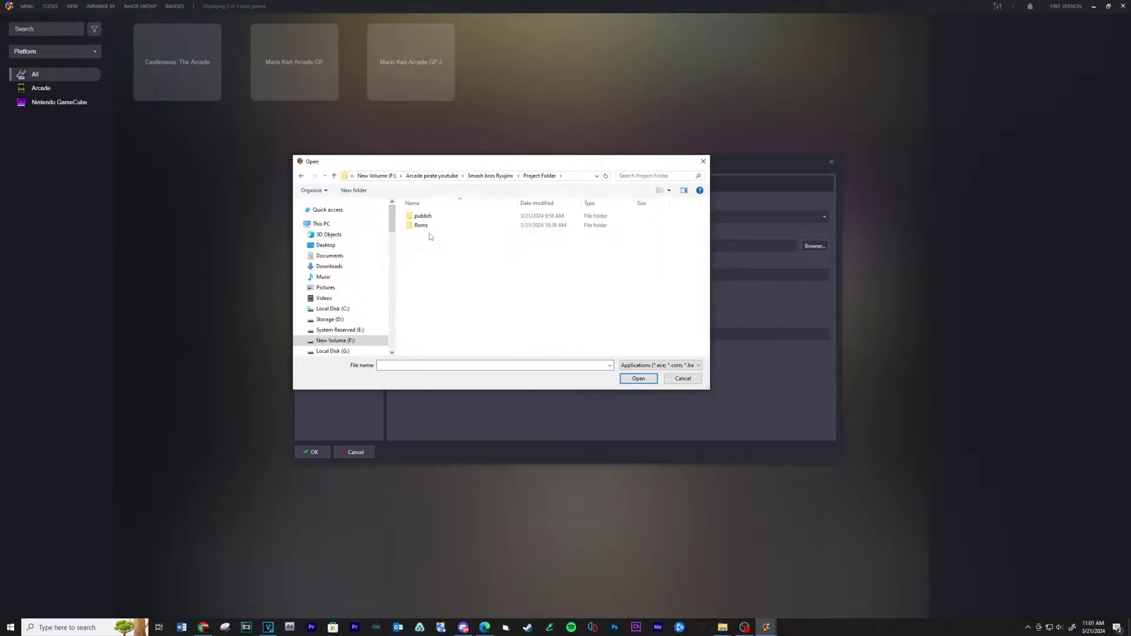
{"action": "double_click", "coordinate": [423, 216]}
{"action": "left_click", "coordinate": [428, 225]}
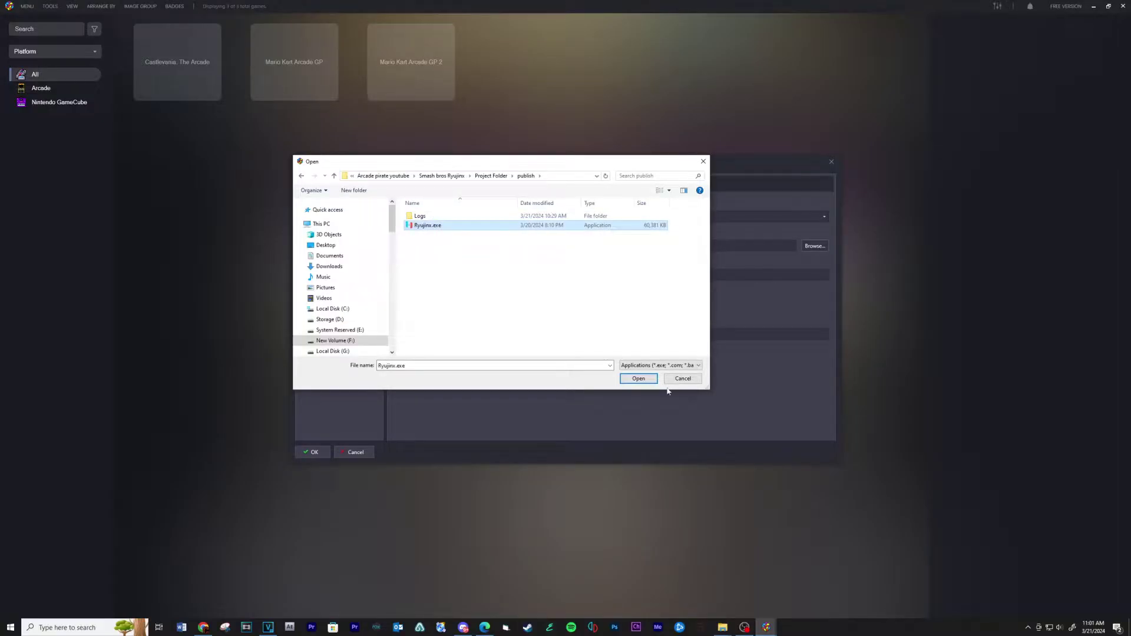
{"action": "left_click", "coordinate": [639, 379]}
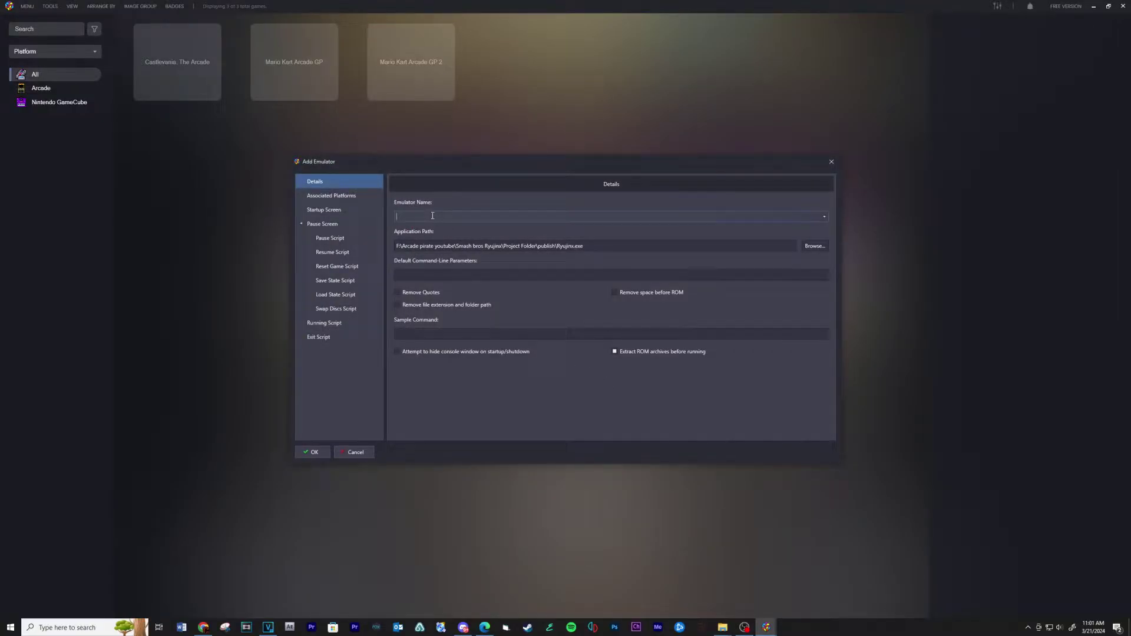
{"action": "type", "text": "Ryujinx"}
- Associate the new emulator with the platform "switch" and save the emulator
{"action": "left_click", "coordinate": [346, 201]}
{"action": "left_click", "coordinate": [418, 216]}
{"action": "type", "text": "switch"}
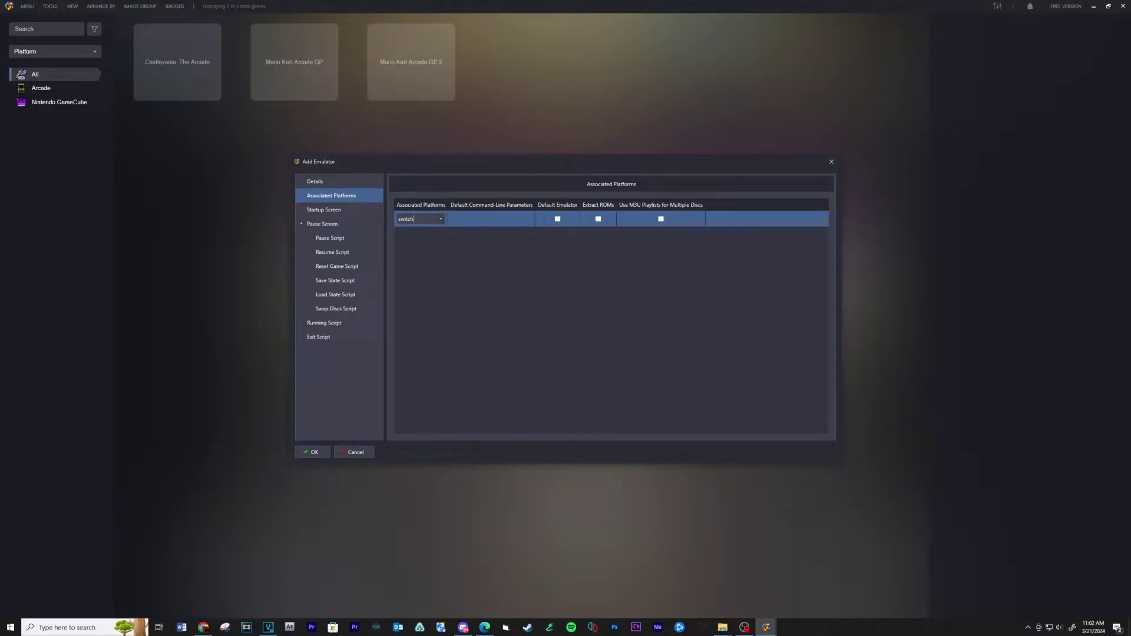
{"action": "left_click", "coordinate": [508, 215]}
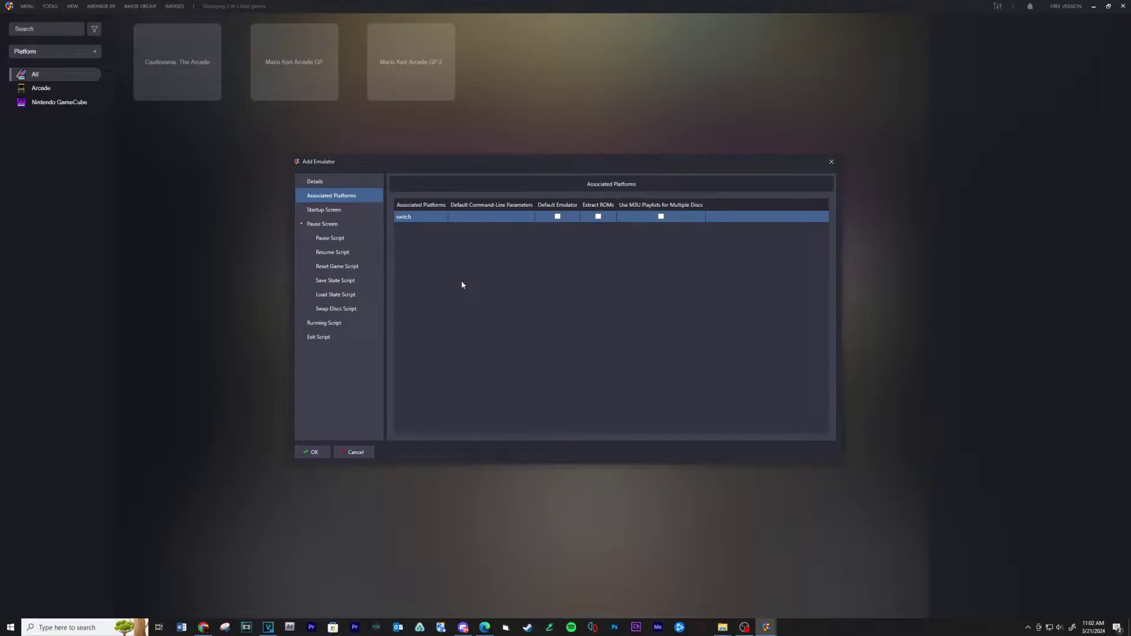
{"action": "left_click", "coordinate": [315, 181]}
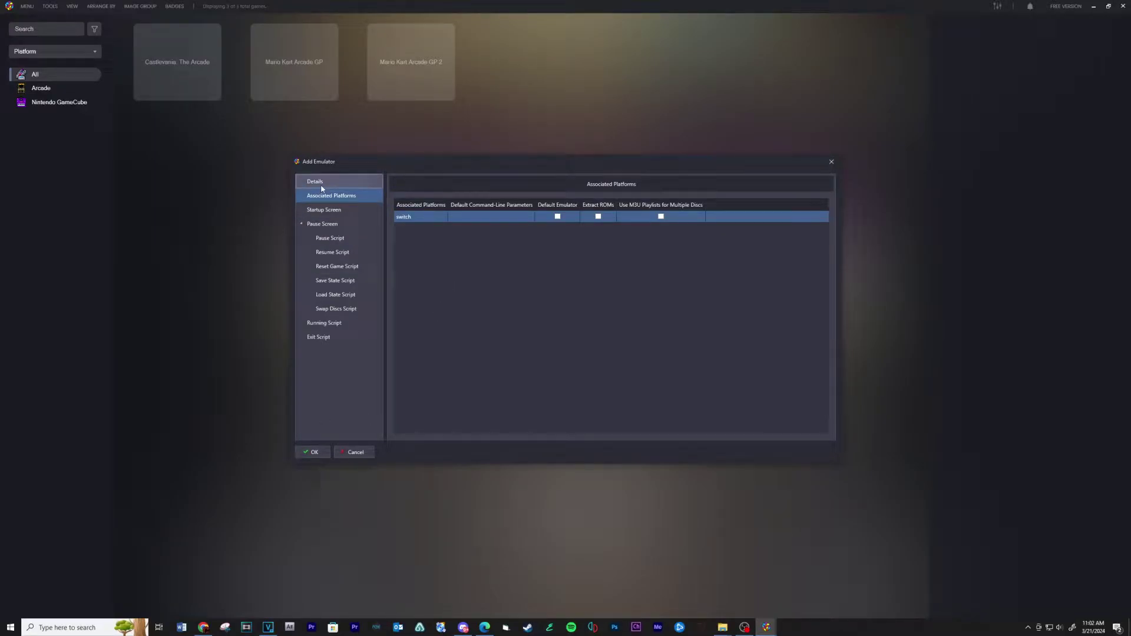
{"action": "left_click", "coordinate": [313, 453]}
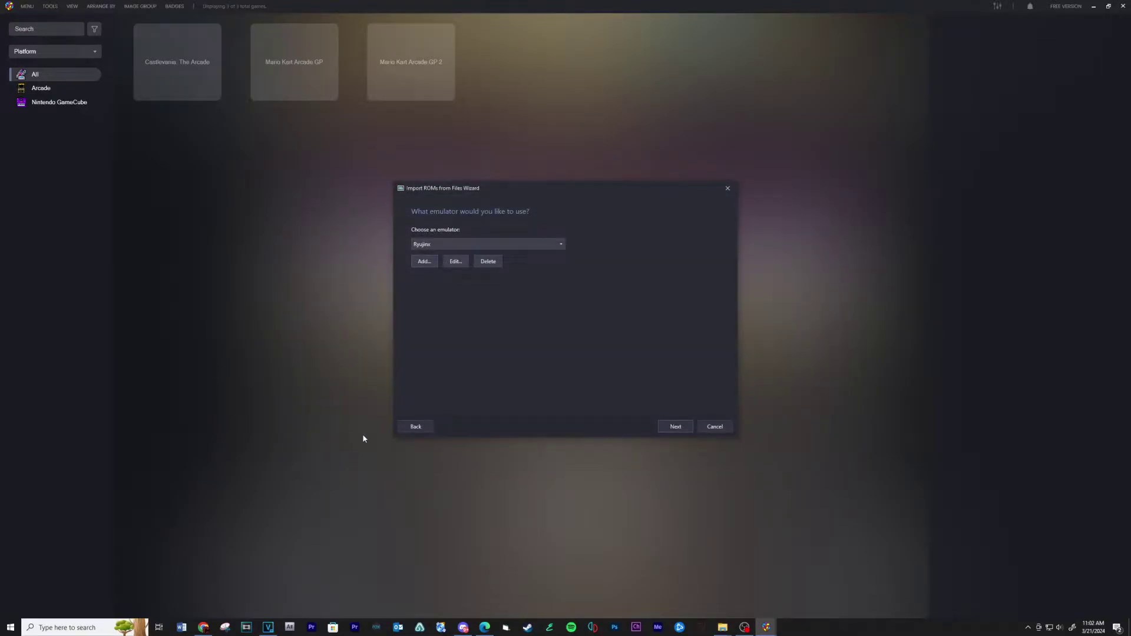
- Import the game with its files used in their current location, accepting the default metadata, image and custom options
{"action": "left_click", "coordinate": [672, 427]}
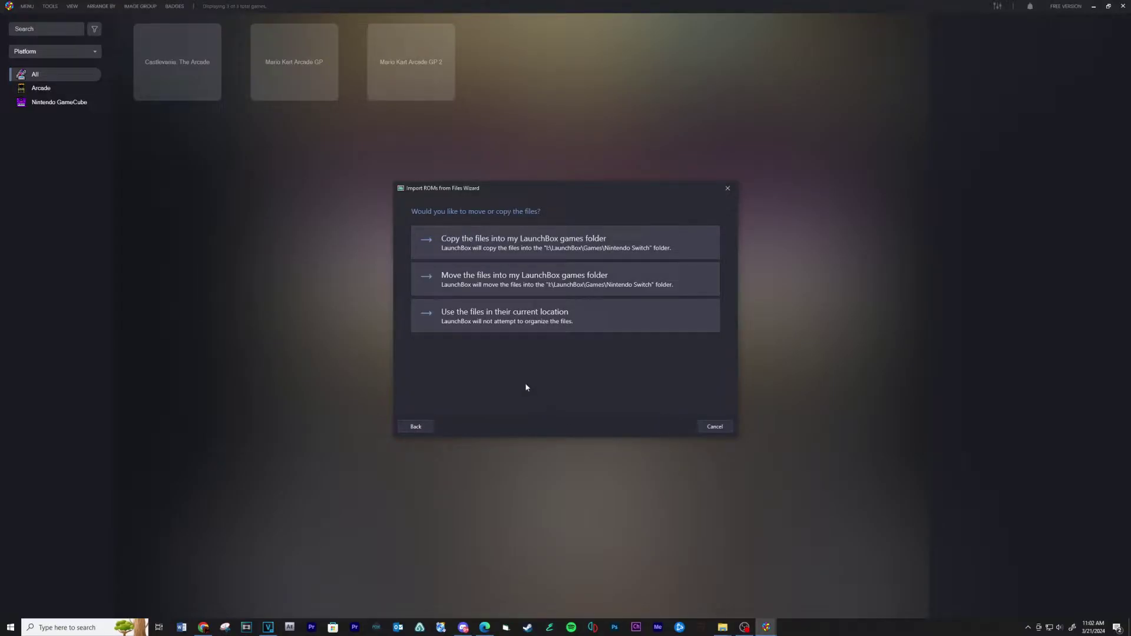
{"action": "left_click", "coordinate": [515, 318]}
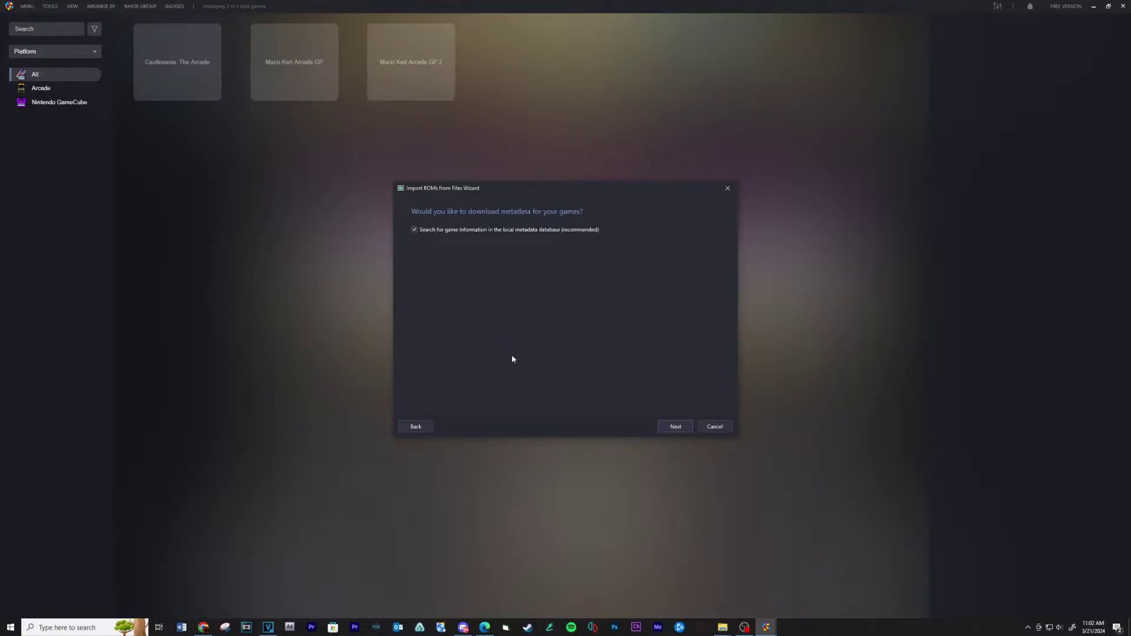
{"action": "left_click", "coordinate": [678, 427]}
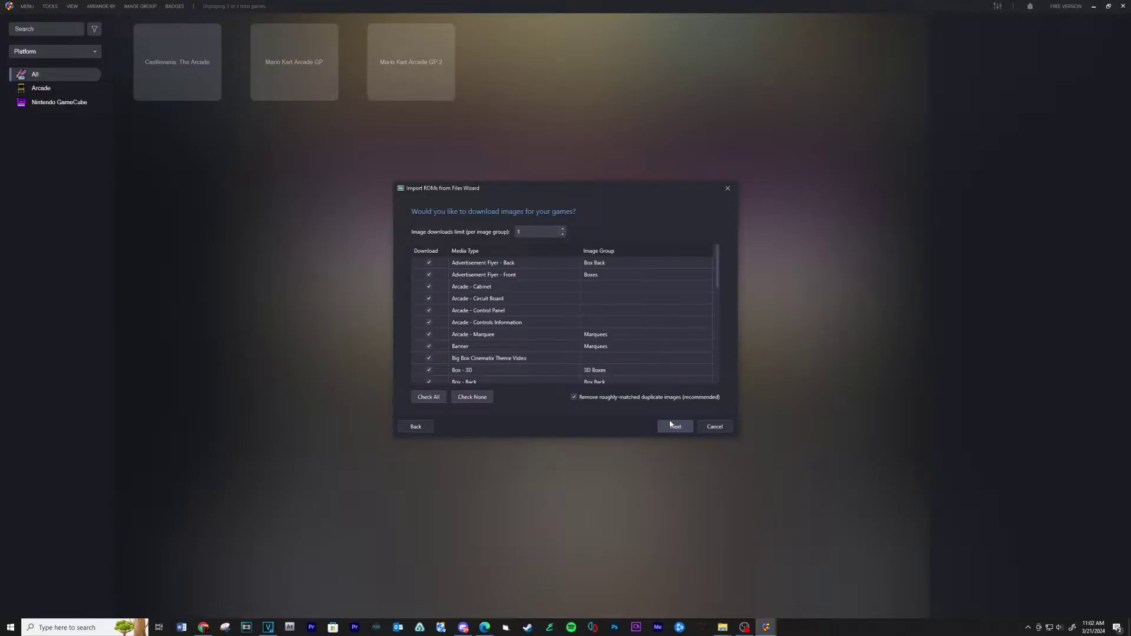
{"action": "left_click", "coordinate": [673, 429]}
{"action": "left_click", "coordinate": [673, 428]}
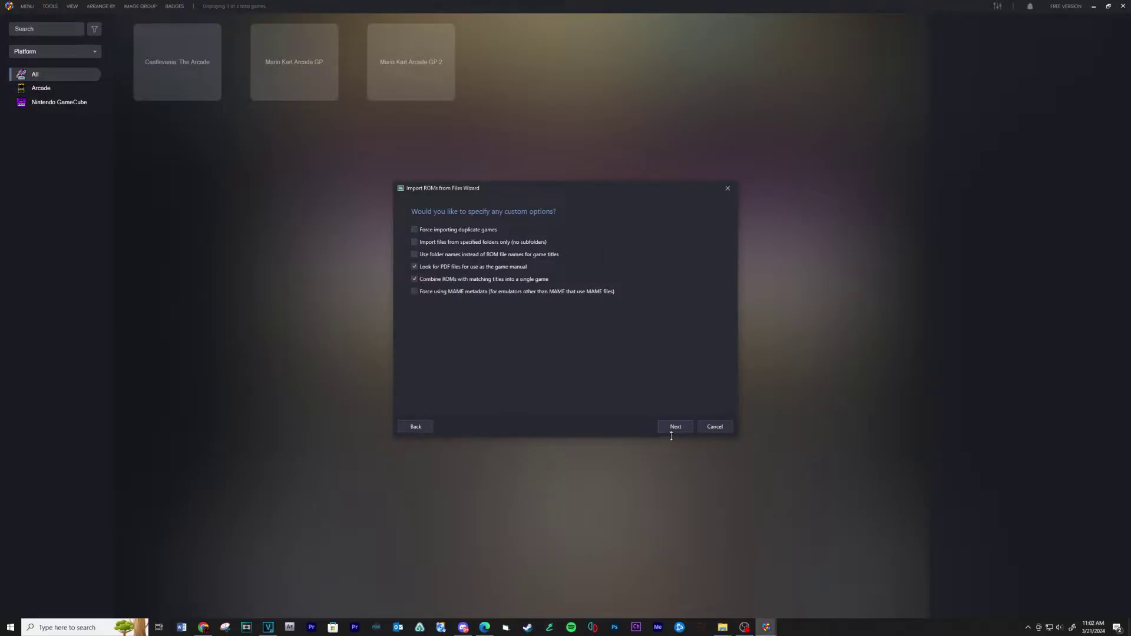
{"action": "left_click", "coordinate": [672, 428]}
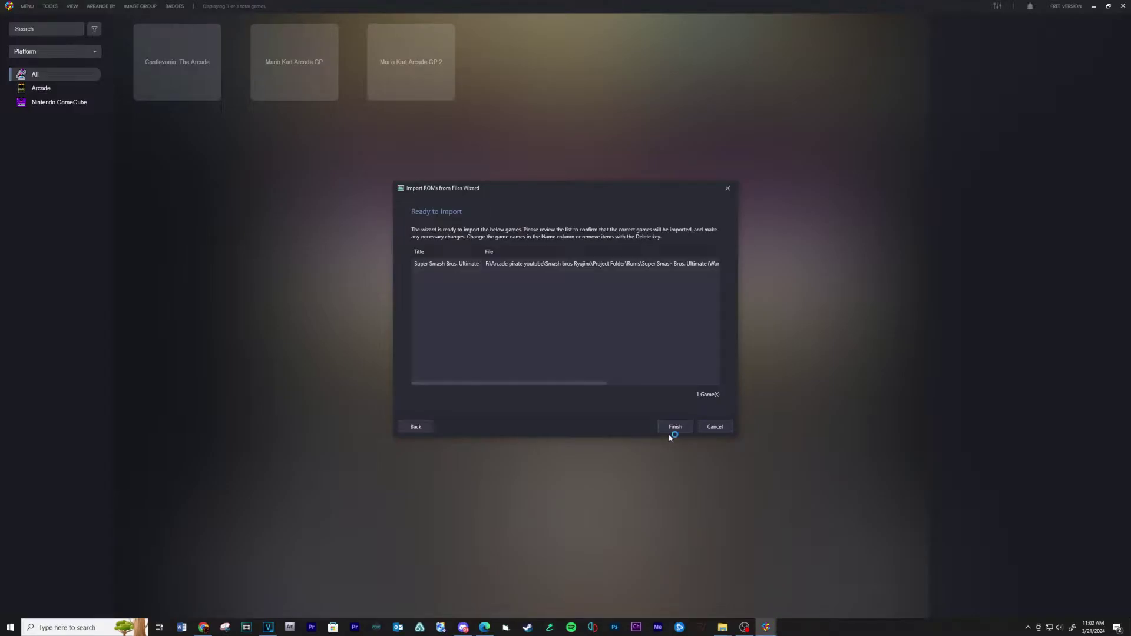
{"action": "left_click", "coordinate": [670, 430]}
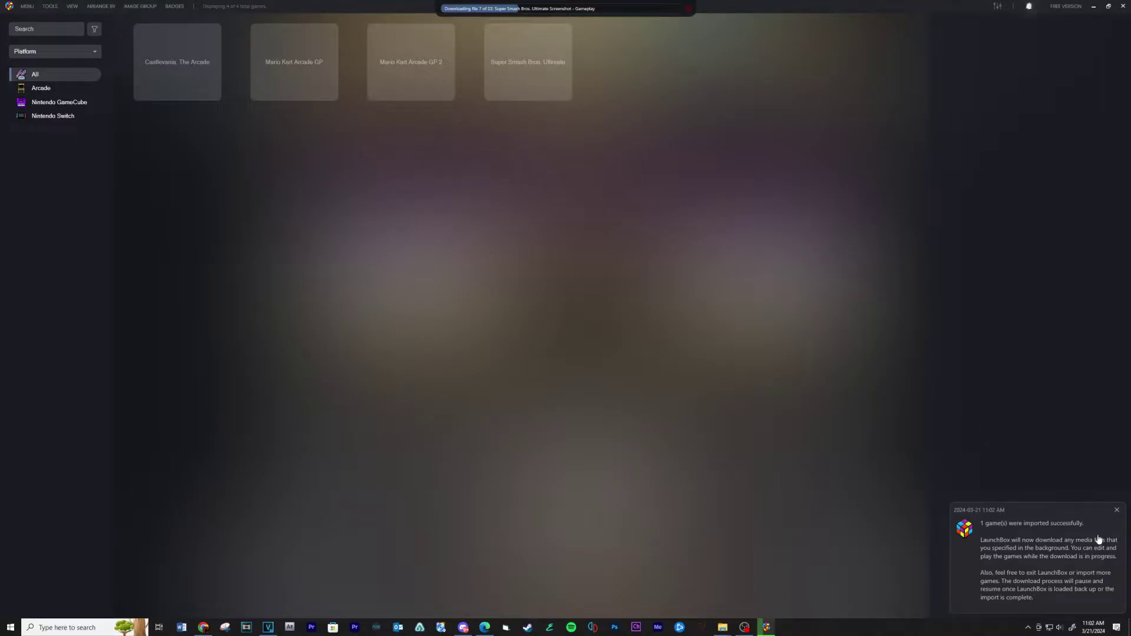
- Dismiss the import notification and launch Super Smash Bros. Ultimate from the library
{"action": "left_click", "coordinate": [1117, 510]}
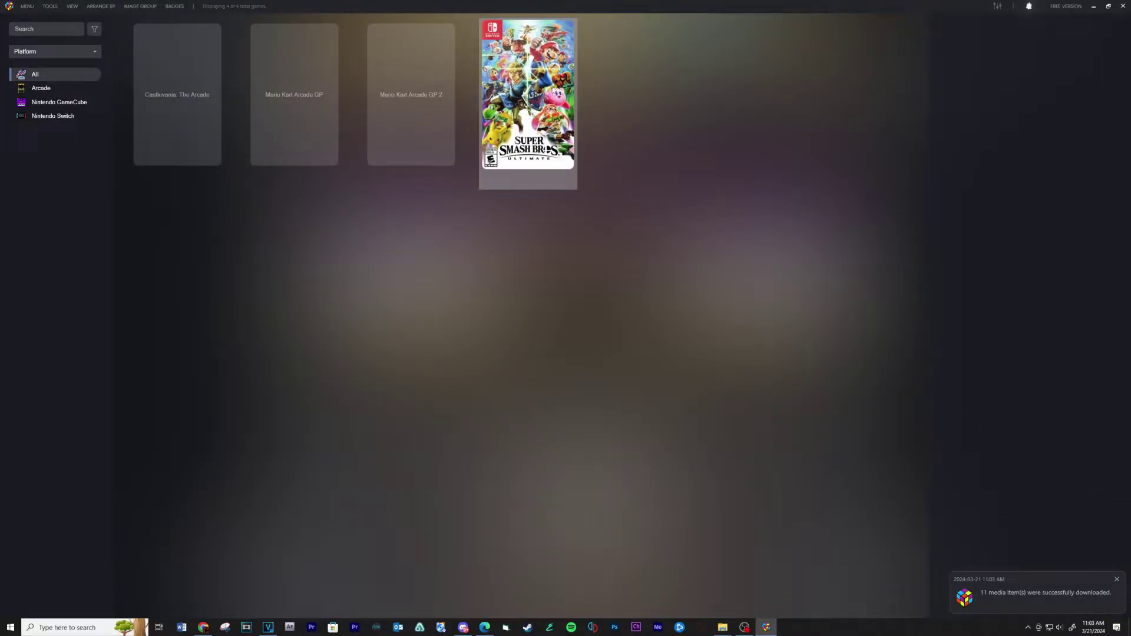
{"action": "left_click", "coordinate": [566, 113]}
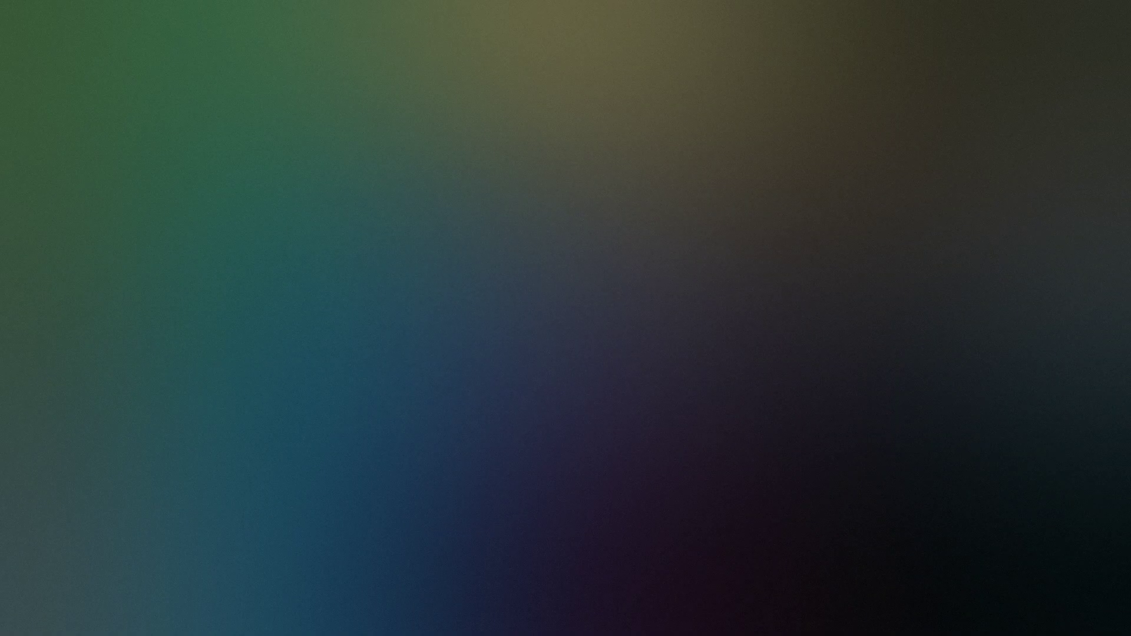